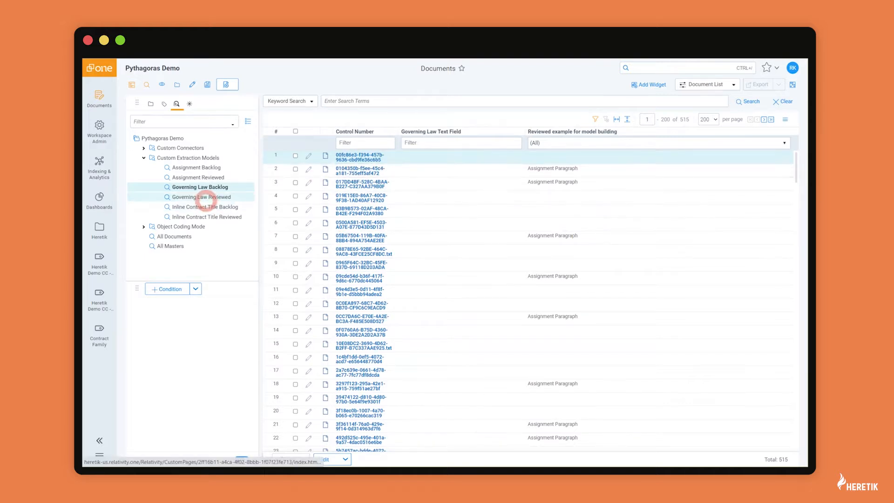
pyautogui.click(204, 197)
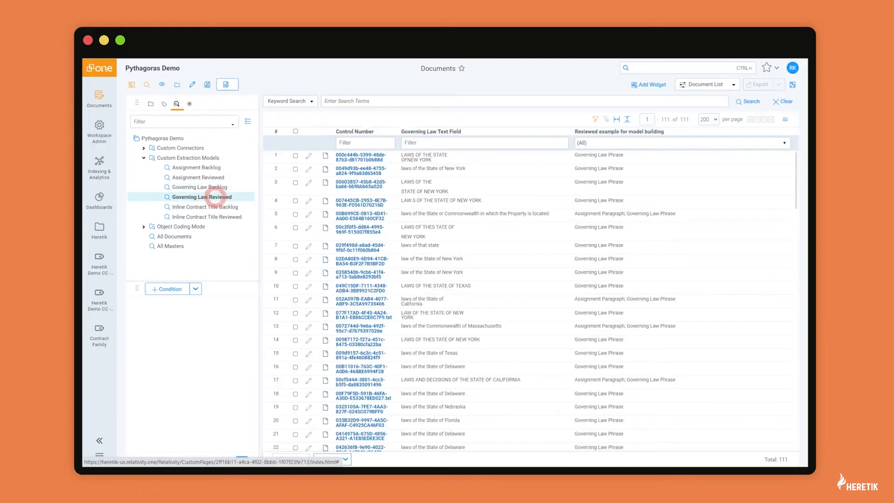
pyautogui.scroll(-2, 439, 271)
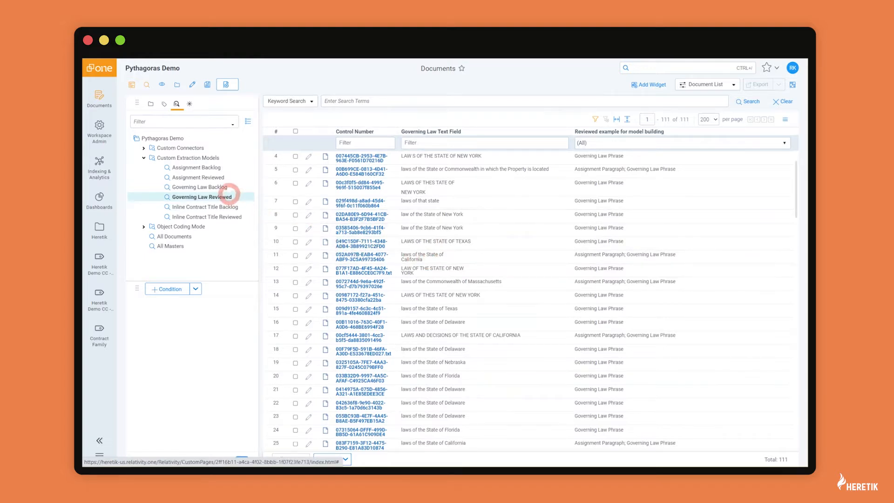
pyautogui.click(216, 186)
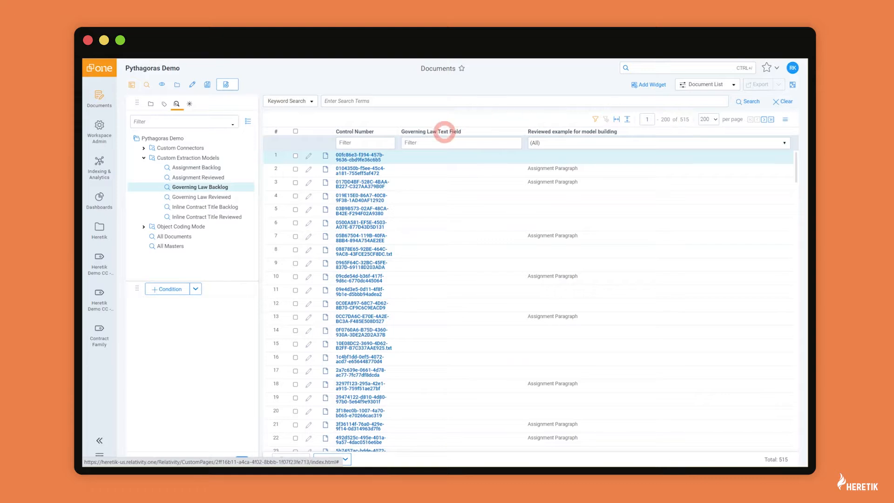
pyautogui.scroll(-2, 429, 245)
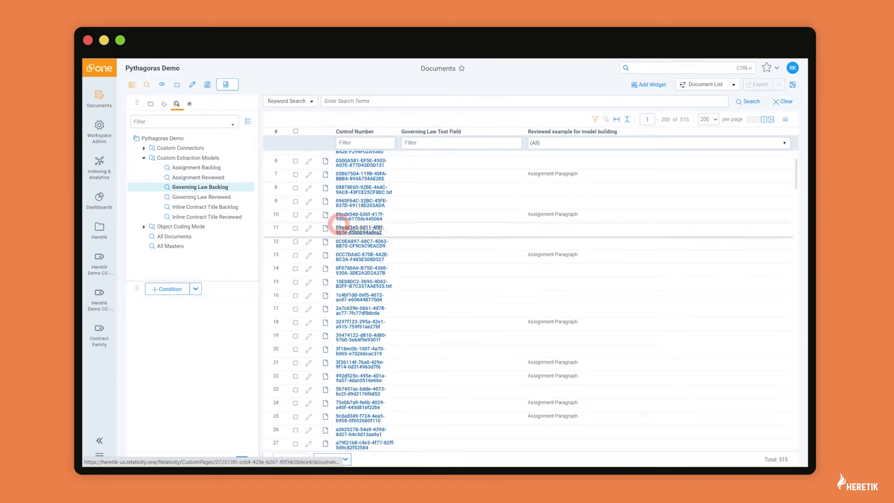
pyautogui.click(219, 196)
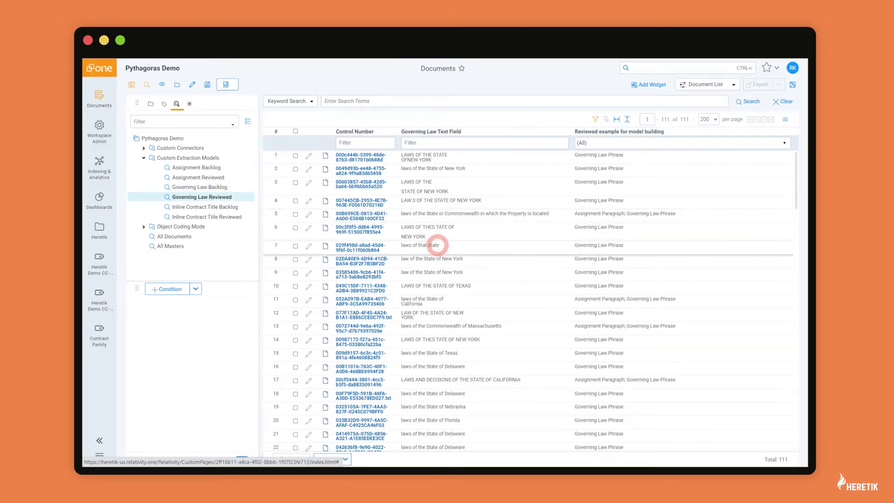
pyautogui.scroll(-5, 437, 245)
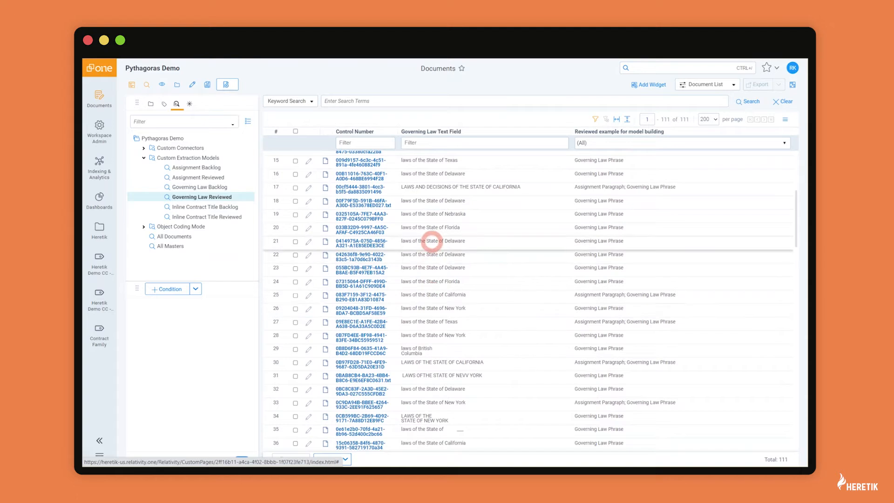
pyautogui.click(208, 186)
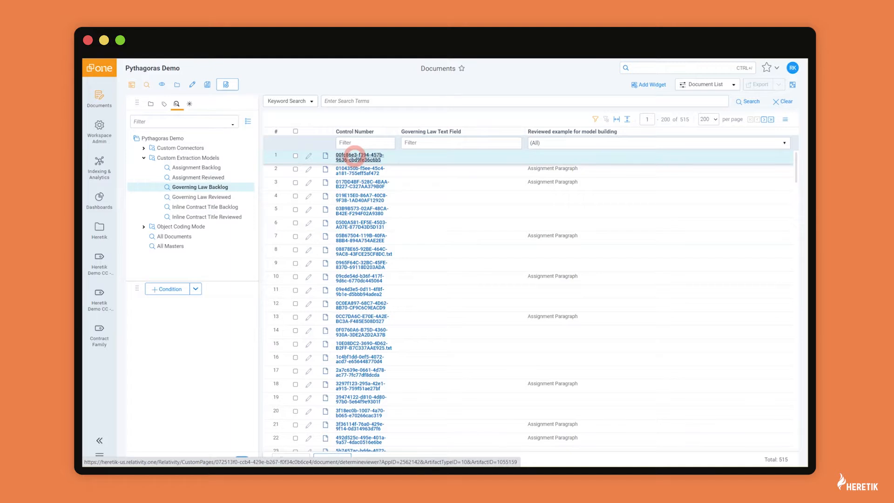
# Open the first backlog document and jump to its Section 31 Governing Law clause.
pyautogui.click(355, 158)
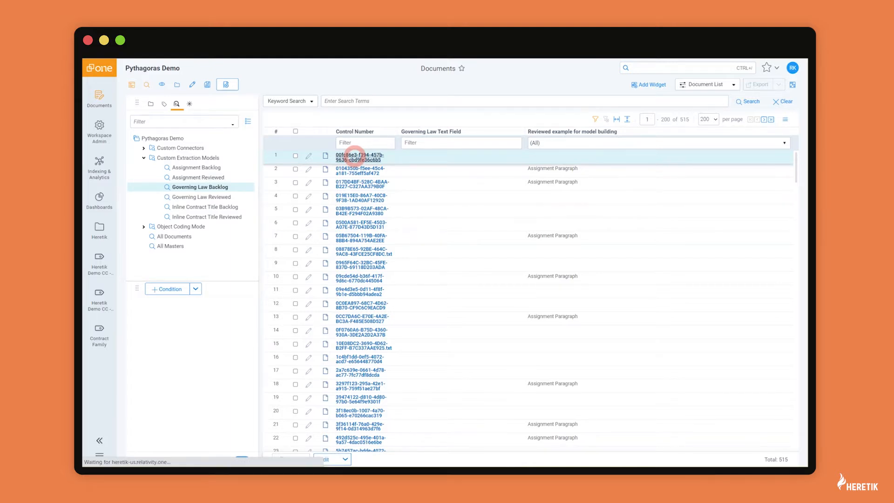
pyautogui.click(129, 239)
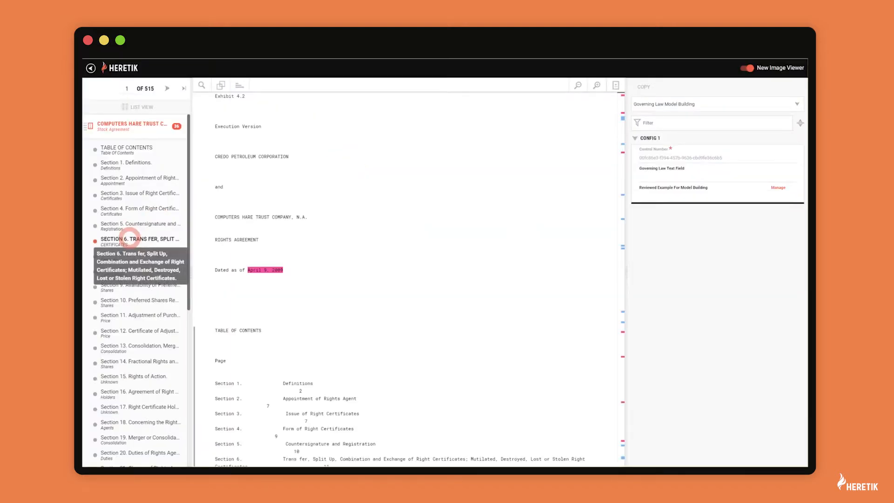
pyautogui.scroll(-4, 129, 238)
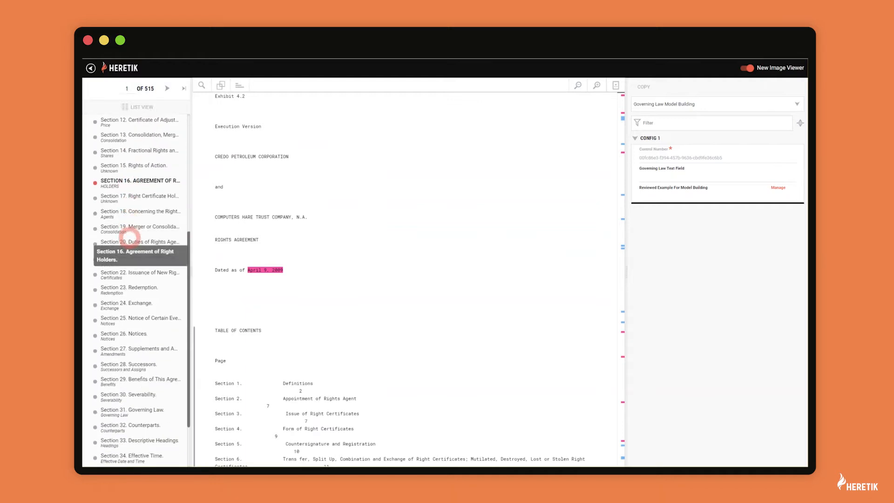
pyautogui.click(127, 371)
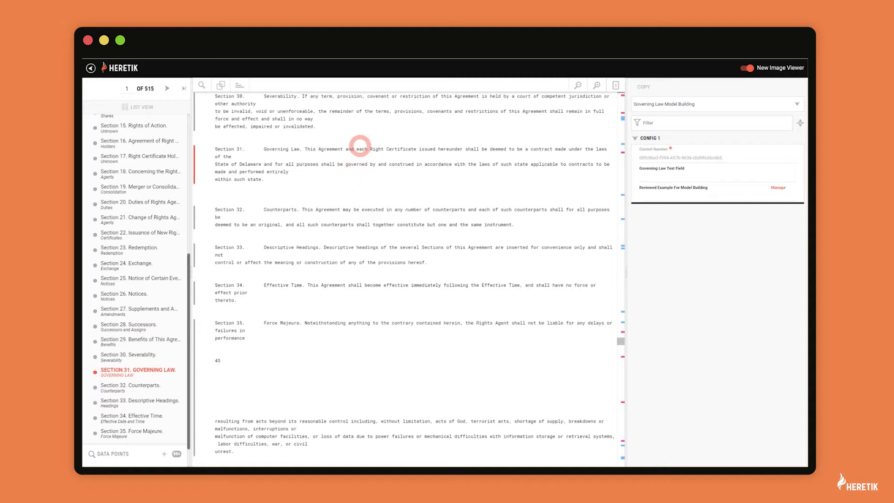
# Send 'laws of the State of Delaware' to Governing Law Text Field as a Governing Law Phrase, then Save & Next.
pyautogui.moveTo(595, 149); pyautogui.dragTo(261, 162)
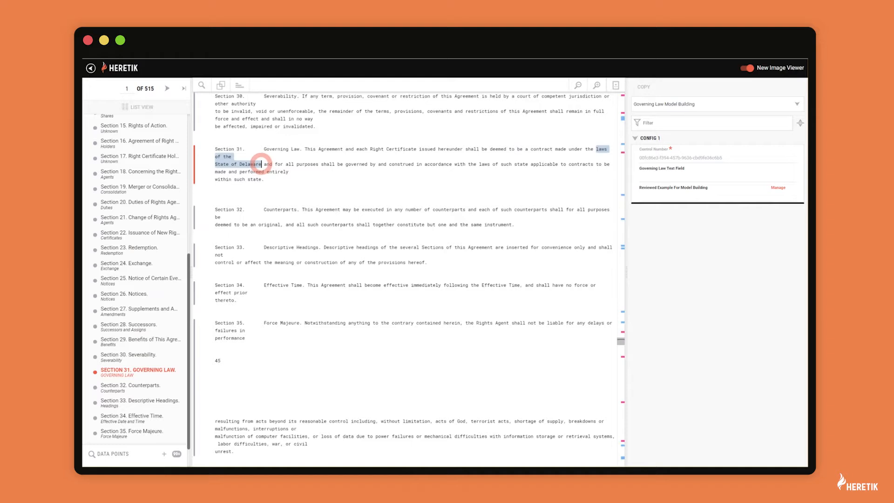
pyautogui.rightClick(261, 162)
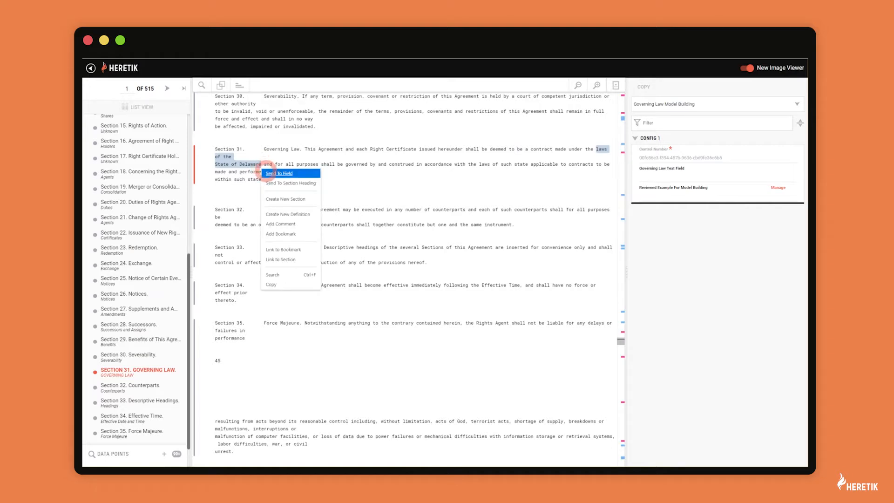
pyautogui.click(265, 232)
pyautogui.click(651, 173)
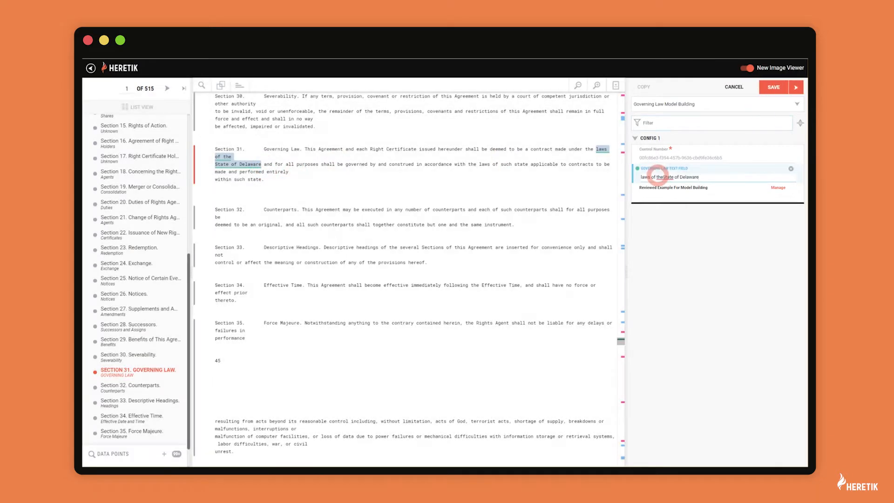
pyautogui.click(657, 195)
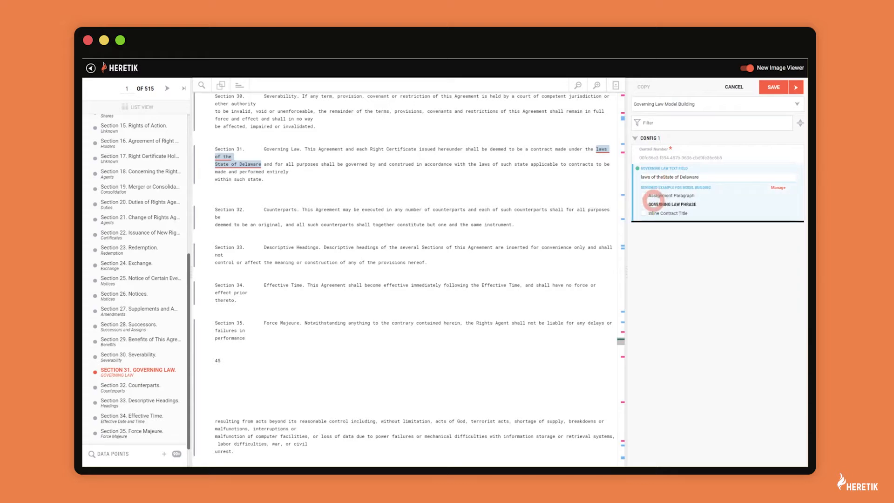
pyautogui.click(644, 203)
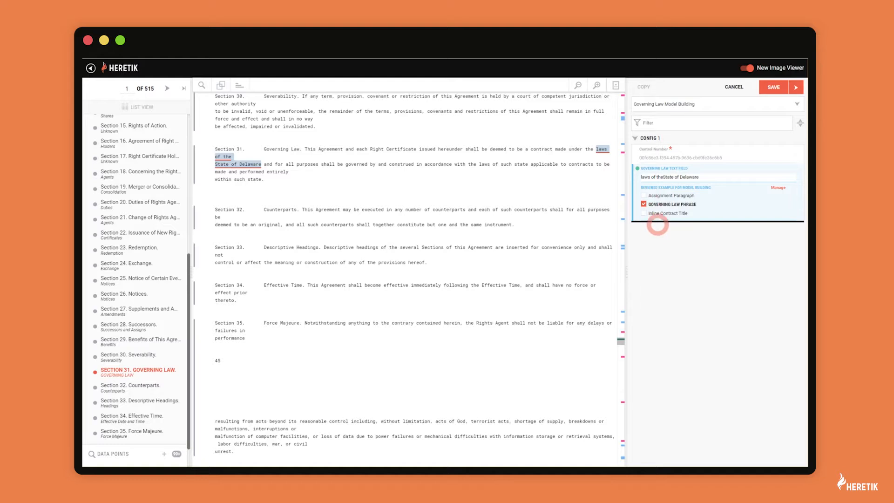
pyautogui.click(797, 86)
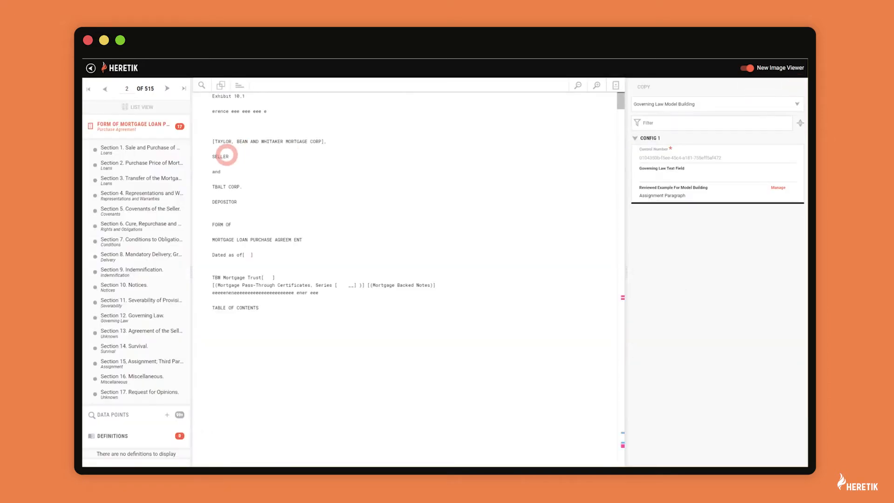
# Save Section 12's 'LAWS OF THE STATE OF NEW YORK' as a Governing Law Phrase, then return to the list.
pyautogui.click(135, 315)
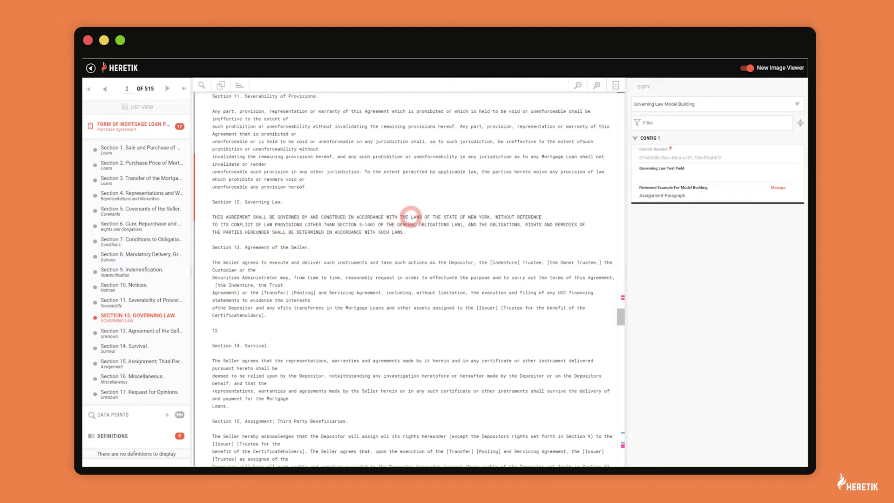
pyautogui.moveTo(411, 217); pyautogui.dragTo(491, 217)
pyautogui.click(540, 225)
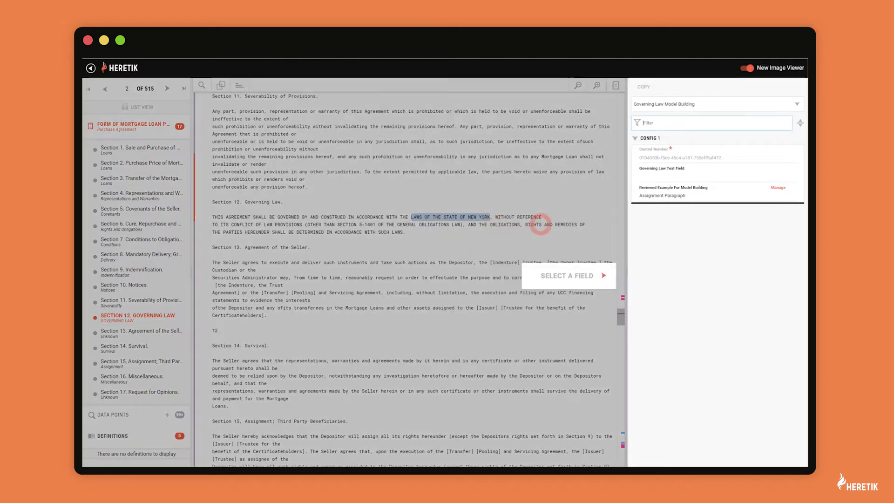
pyautogui.click(683, 176)
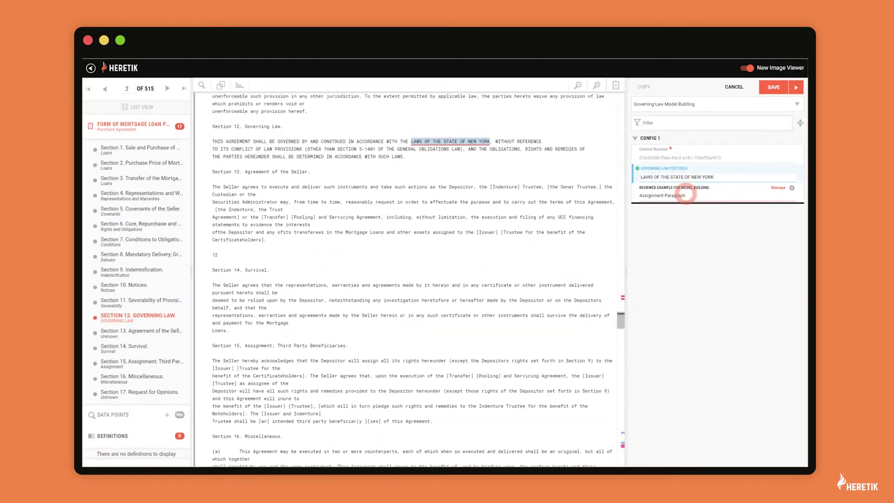
pyautogui.click(686, 193)
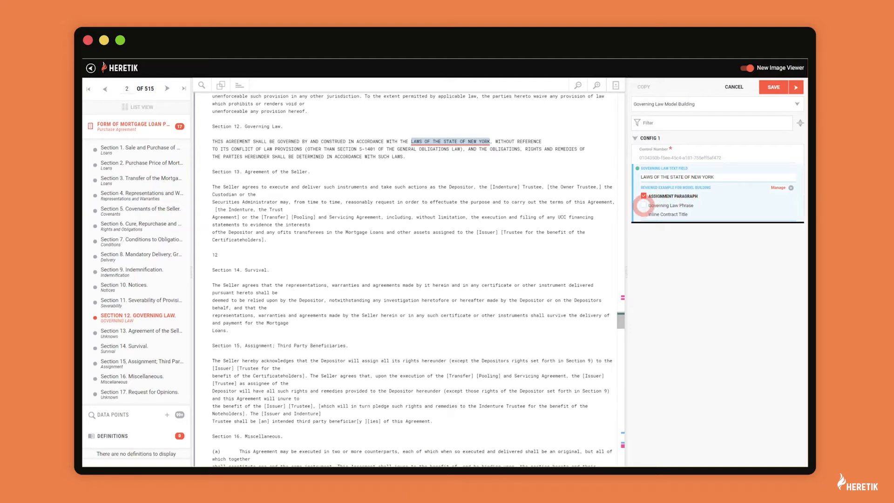
pyautogui.click(643, 205)
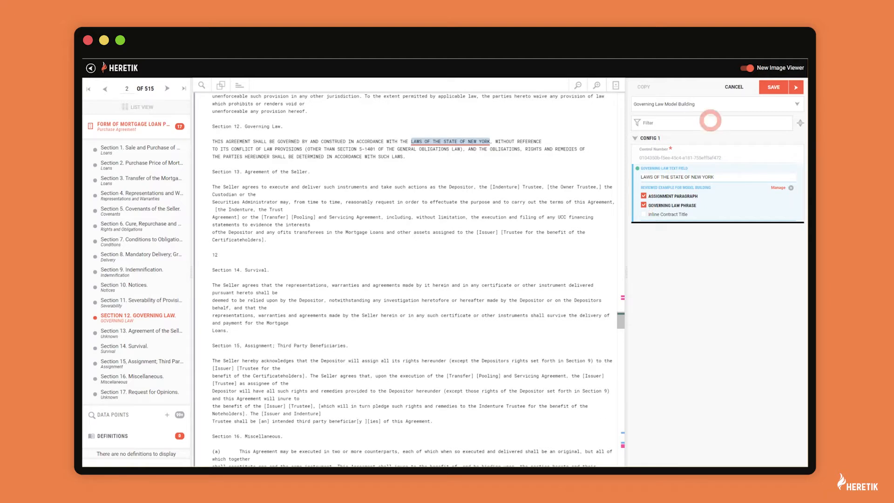
pyautogui.click(766, 90)
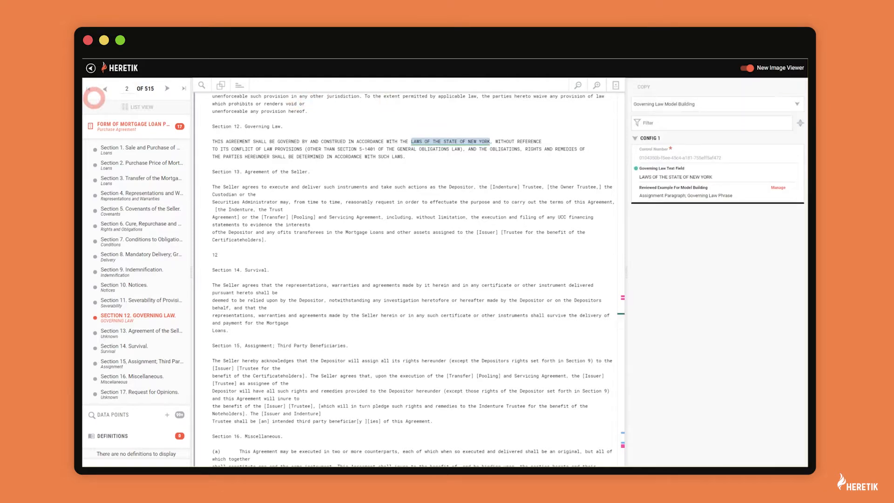
pyautogui.click(91, 68)
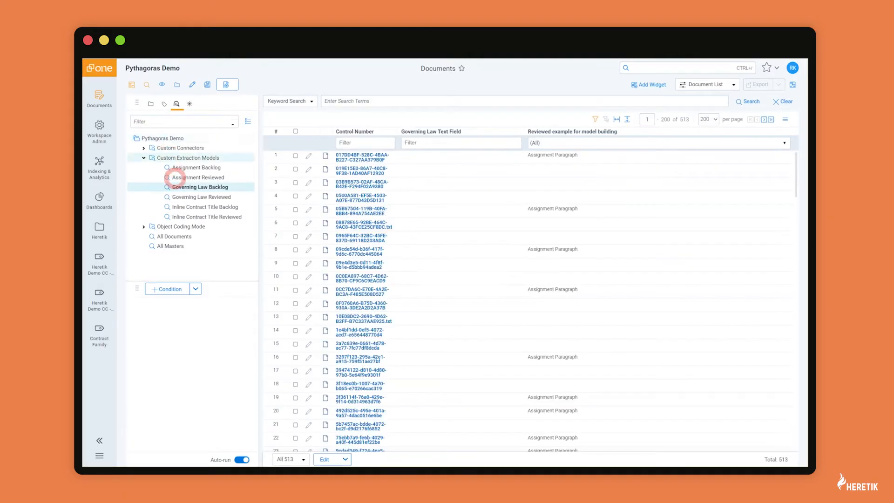
# Show the Governing Law Reviewed saved search and scroll through its 113 documents.
pyautogui.click(187, 197)
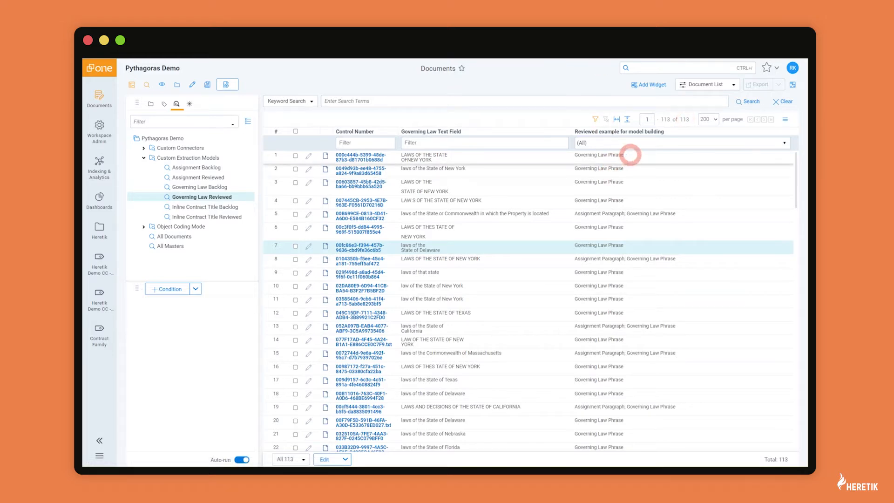
pyautogui.scroll(-4, 635, 219)
pyautogui.scroll(-6, 637, 220)
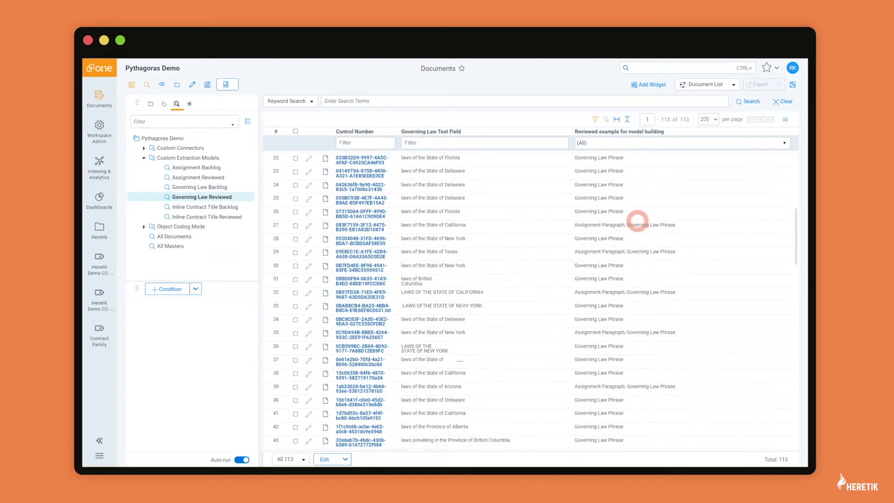
pyautogui.scroll(10, 637, 221)
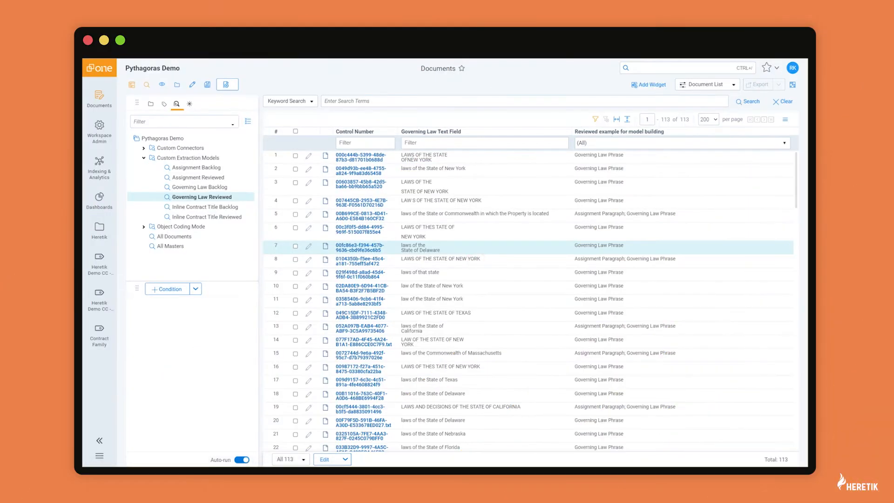
# Create a new Heretik model named 'Custom Governing Law Extraction Model' of type ML Extraction.
pyautogui.click(102, 229)
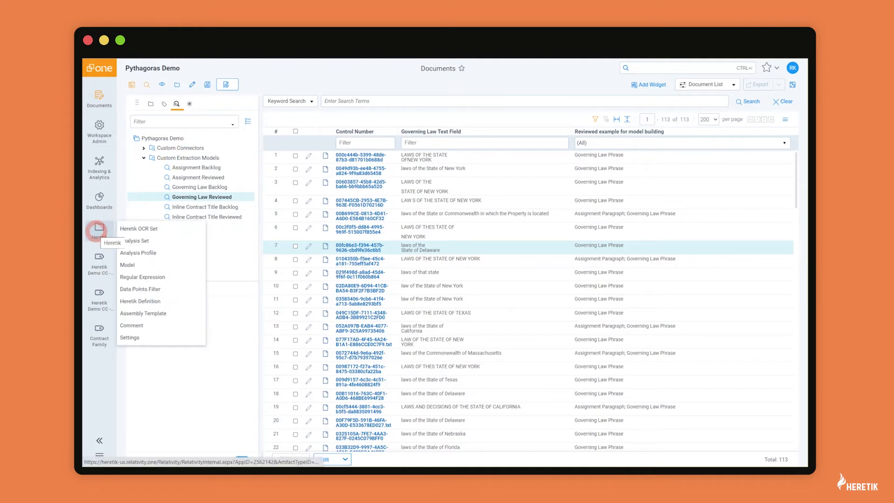
pyautogui.click(126, 264)
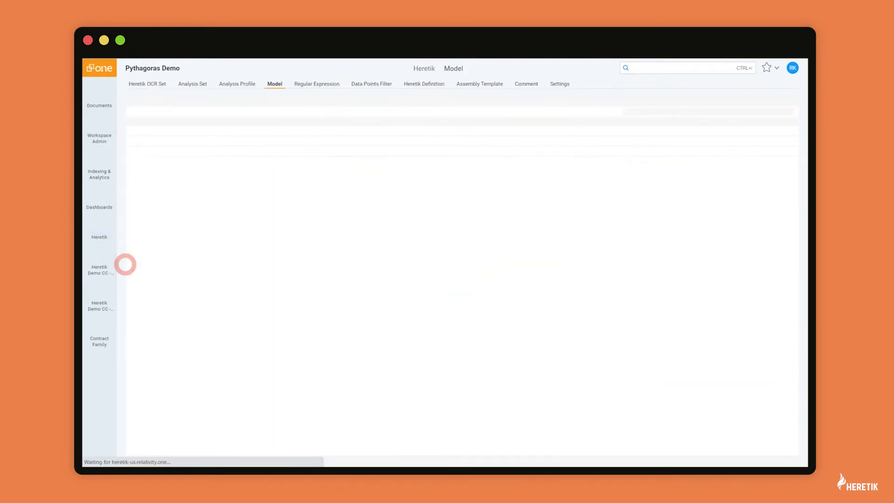
pyautogui.click(168, 103)
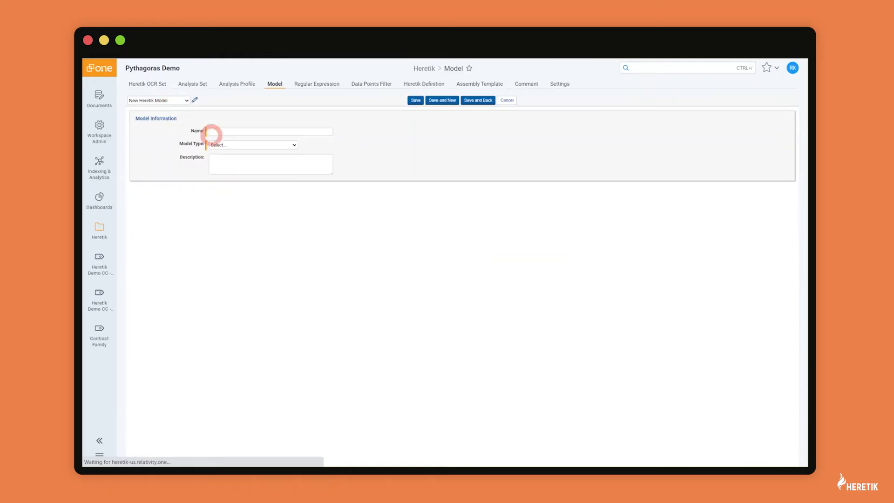
pyautogui.click(224, 132)
pyautogui.write('Custom Governing Law Extraction Model')
pyautogui.click(228, 144)
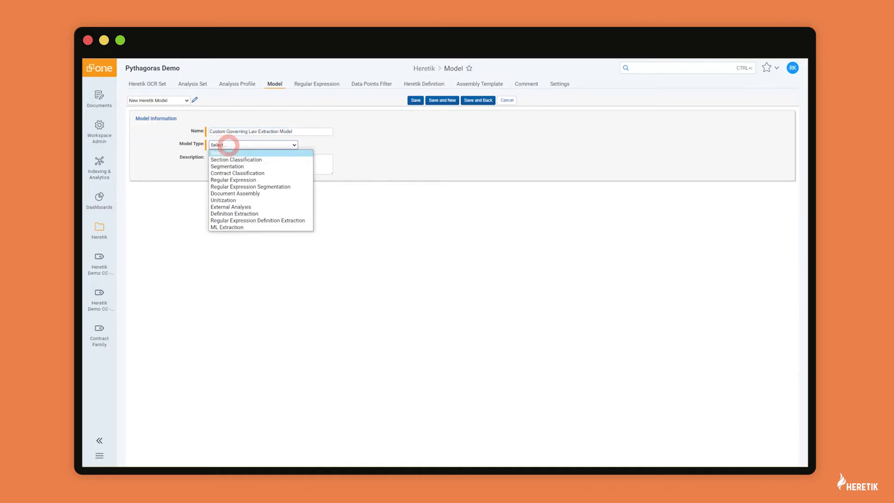
pyautogui.click(225, 227)
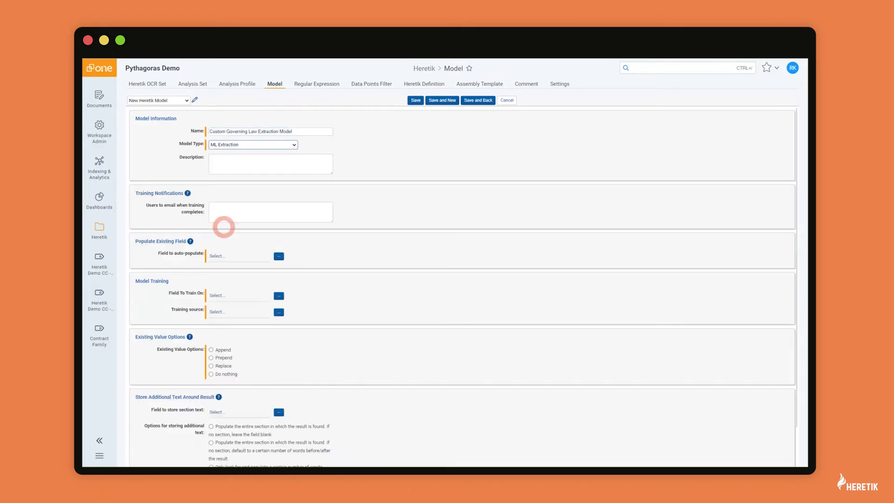
# Give the model the description '"laws of the state of X' and a notification e-mail address.
pyautogui.click(235, 171)
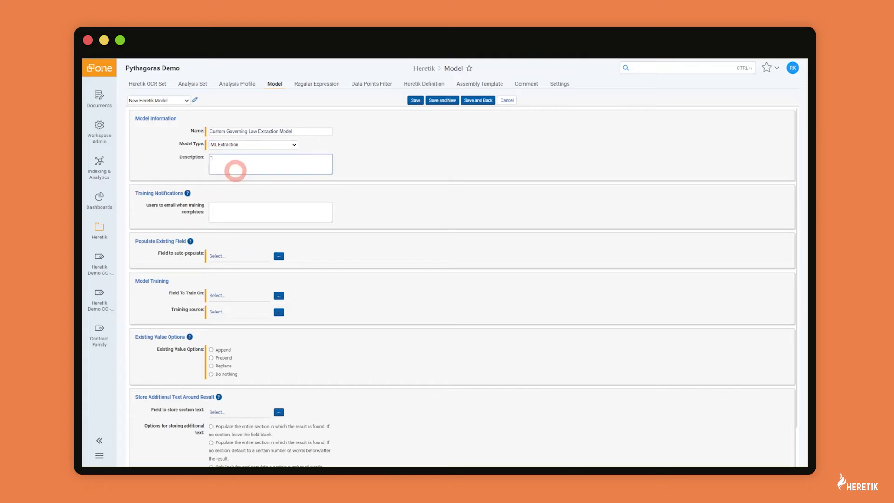
pyautogui.write('"laws of the state of X')
pyautogui.click(229, 211)
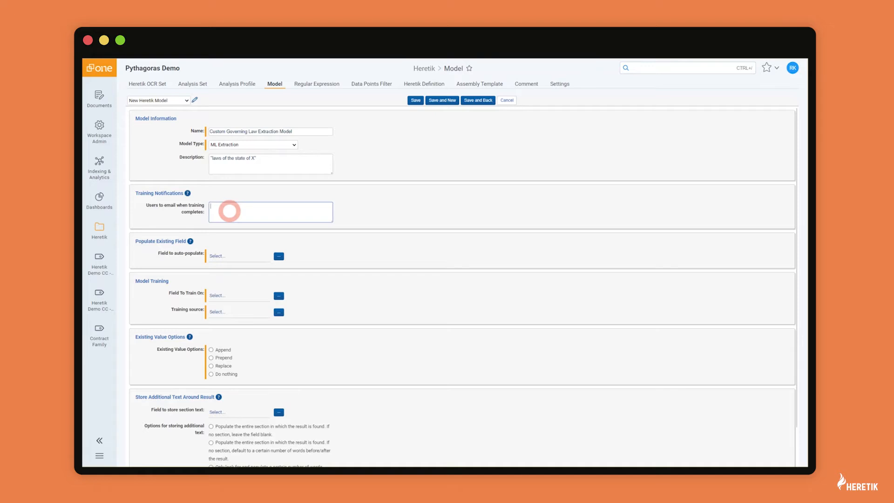
pyautogui.click(278, 256)
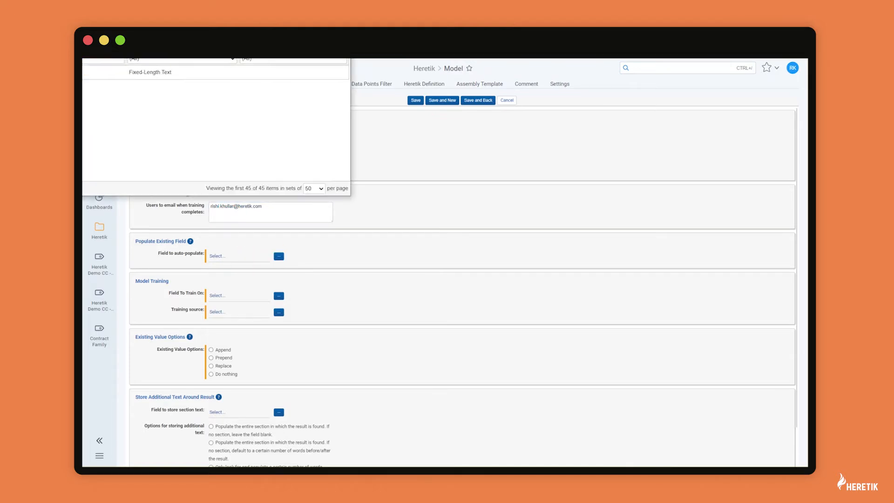
# Set the model's field to auto-populate to Governing Law Text Field.
pyautogui.moveTo(172, 0); pyautogui.dragTo(335, 89)
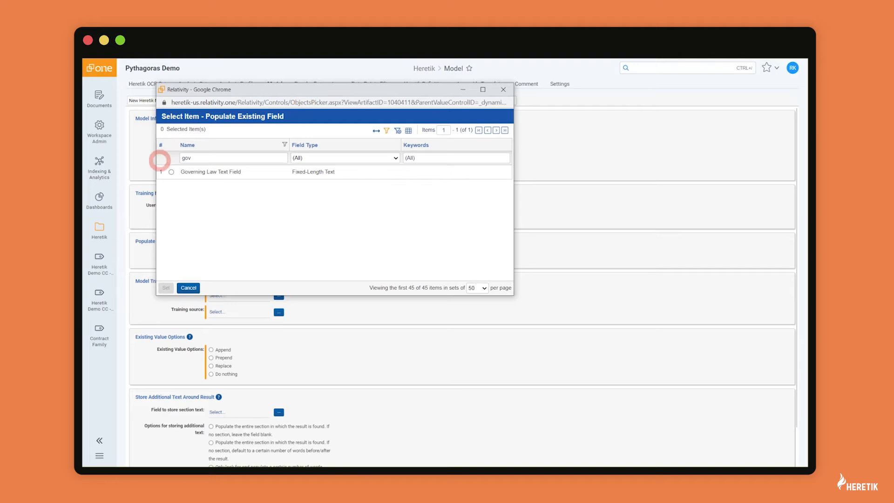
pyautogui.click(172, 171)
pyautogui.click(166, 288)
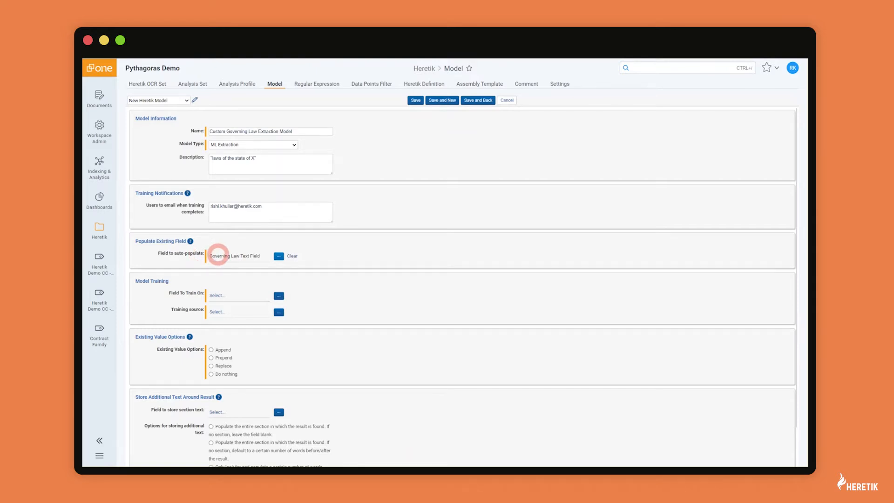
pyautogui.scroll(-1, 305, 278)
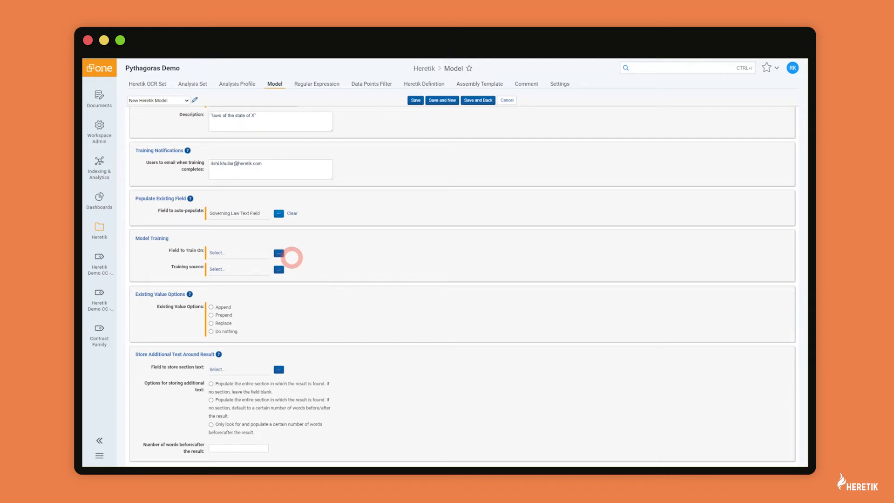
# Train on Governing Law Text Field from Governing Law Reviewed, with results replacing existing values.
pyautogui.click(279, 253)
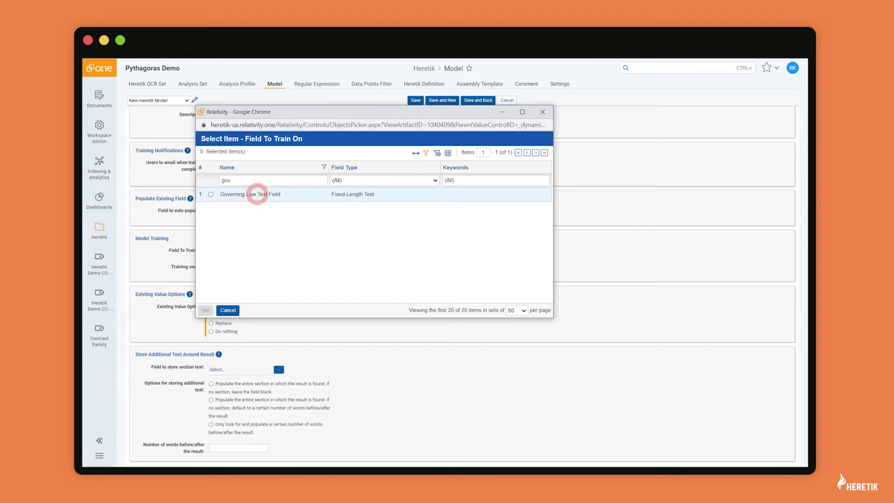
pyautogui.click(211, 194)
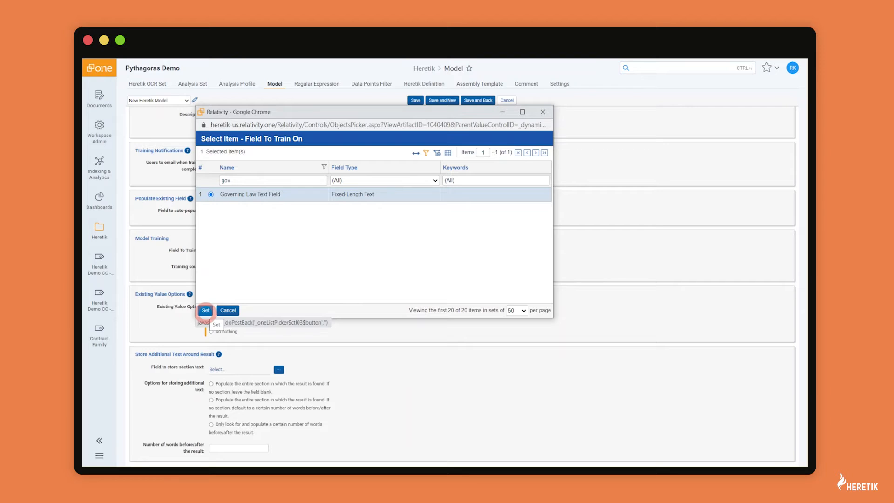
pyautogui.click(205, 310)
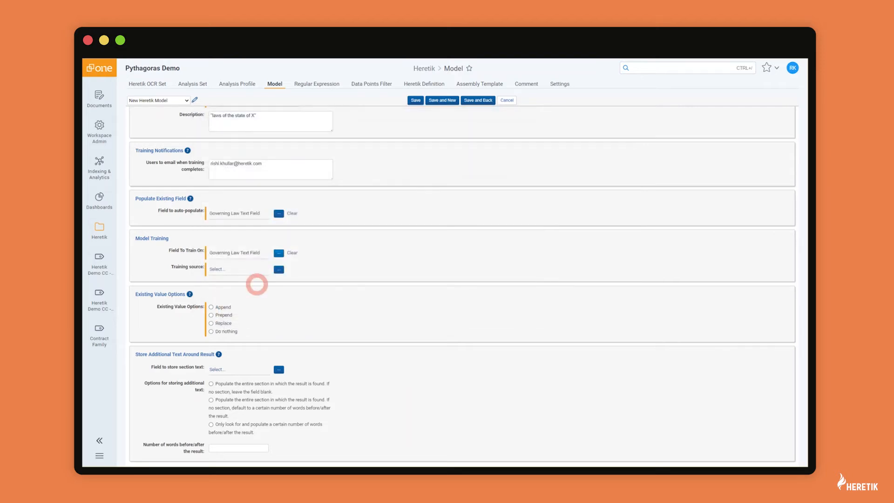
pyautogui.click(279, 269)
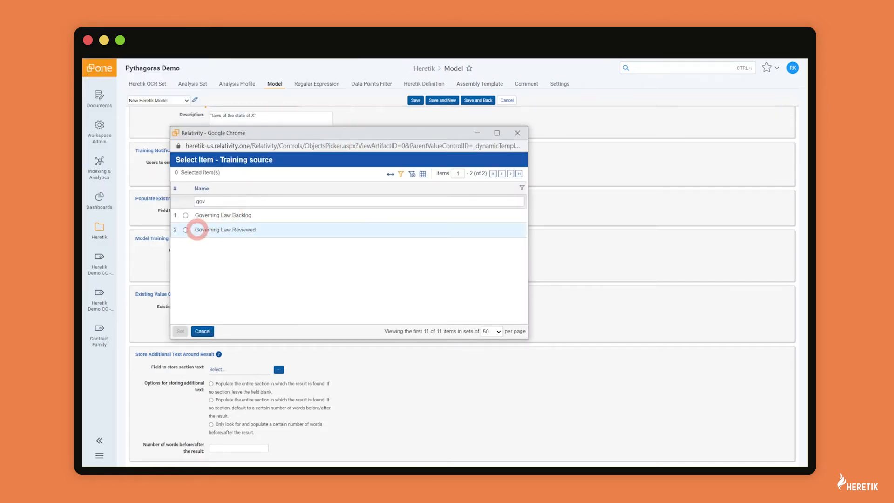
pyautogui.click(185, 230)
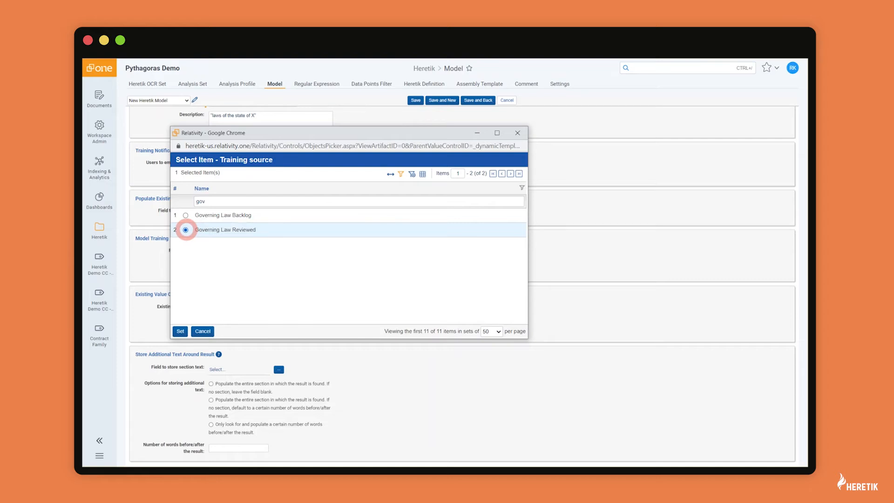
pyautogui.click(179, 331)
pyautogui.click(210, 323)
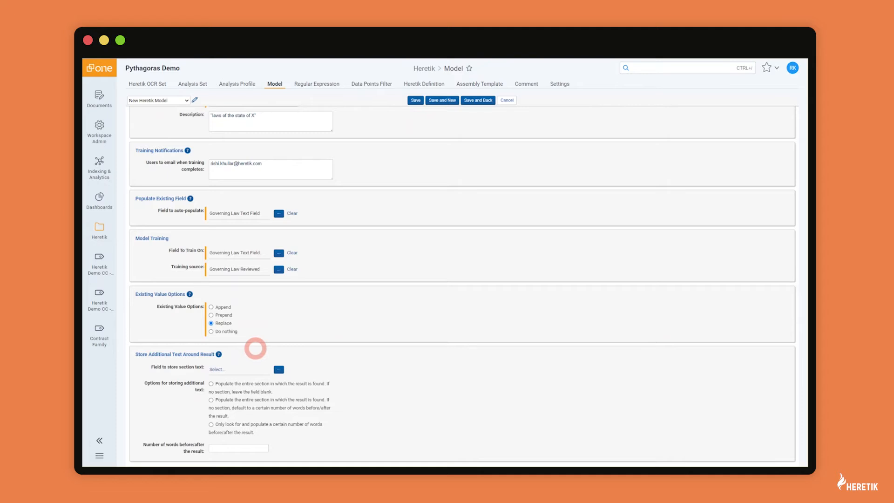
# Save the Custom Governing Law Extraction Model, train it, and refresh to see its training results.
pyautogui.scroll(2, 379, 261)
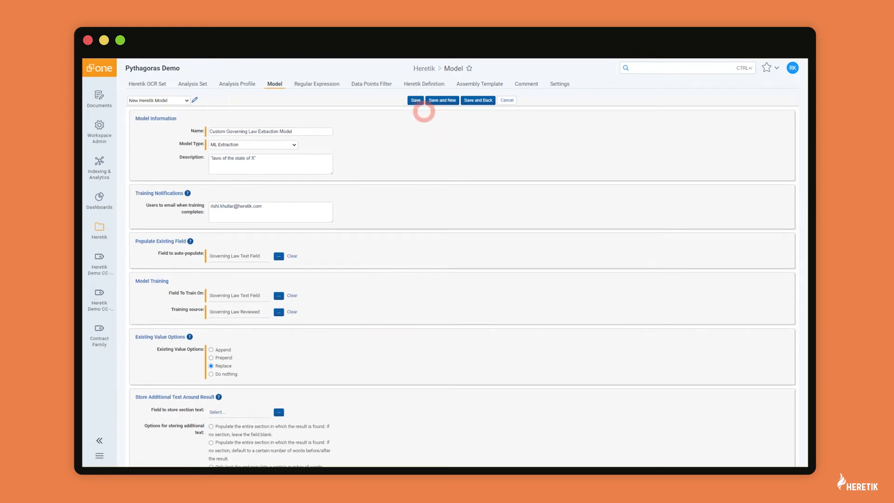
pyautogui.click(416, 100)
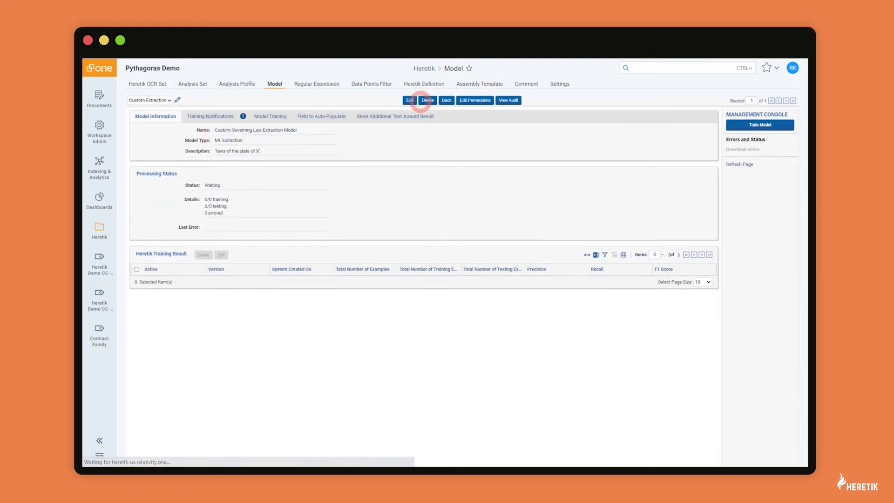
pyautogui.click(757, 124)
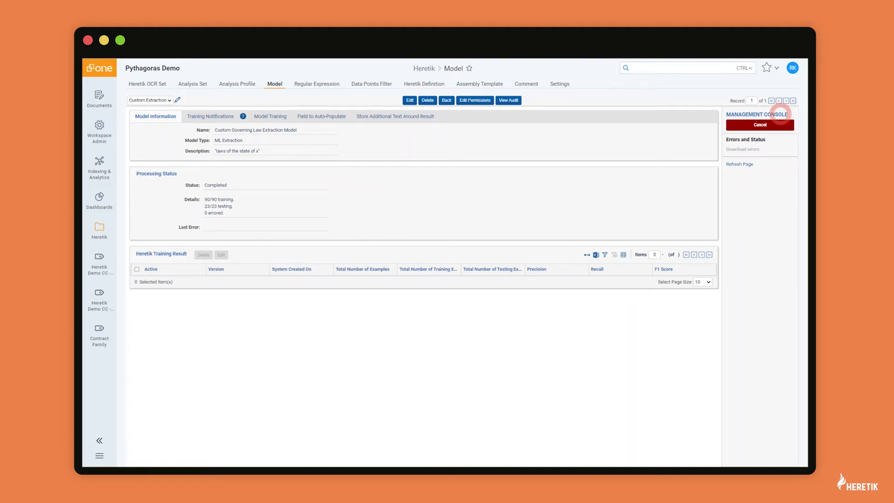
pyautogui.click(744, 164)
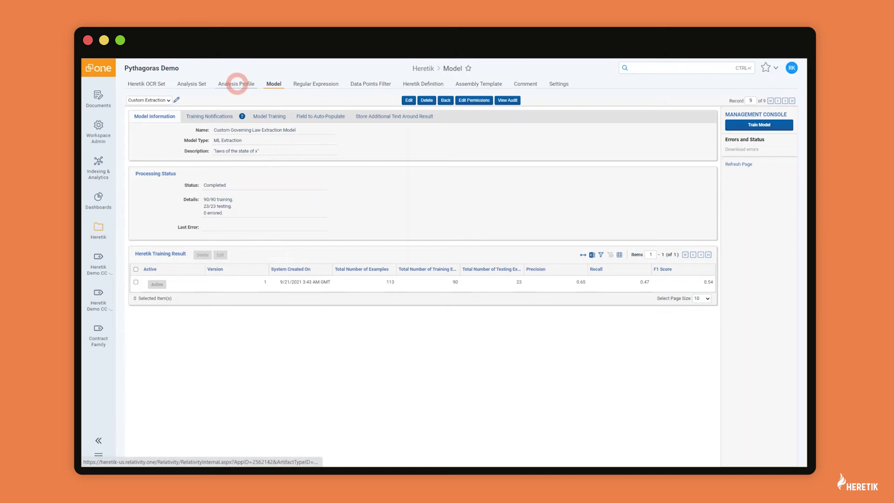
# Start a new analysis profile named 'Governing Law Extraction' with a notification e-mail address.
pyautogui.click(236, 83)
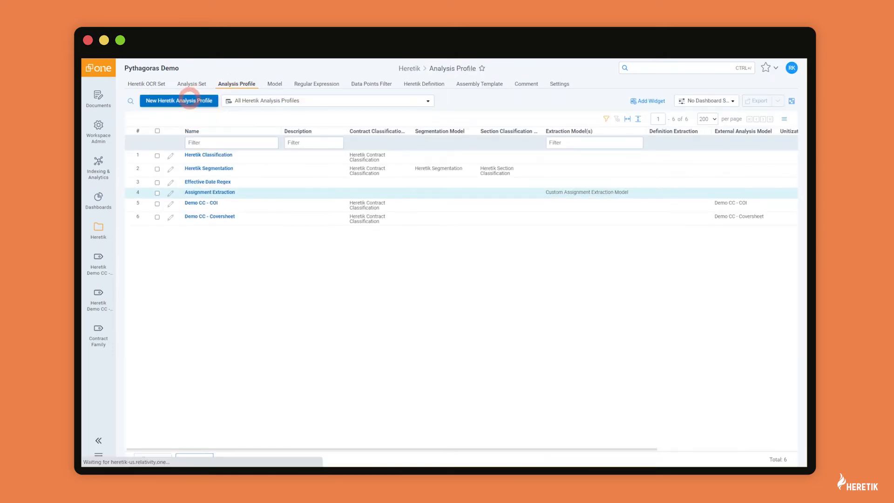
pyautogui.click(190, 100)
pyautogui.click(238, 133)
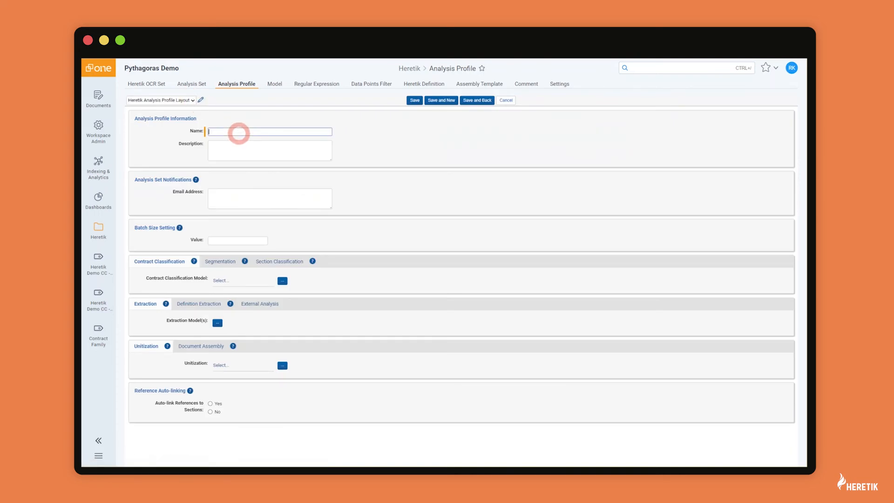
pyautogui.write('Governing Law Extraction')
pyautogui.click(220, 197)
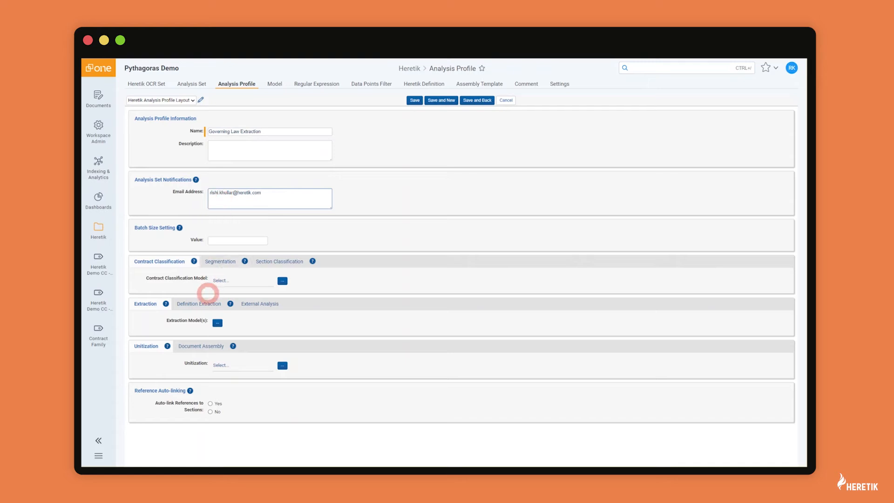
# Assign Custom Governing Law Extraction Model as the profile's extraction model and save the profile.
pyautogui.click(217, 322)
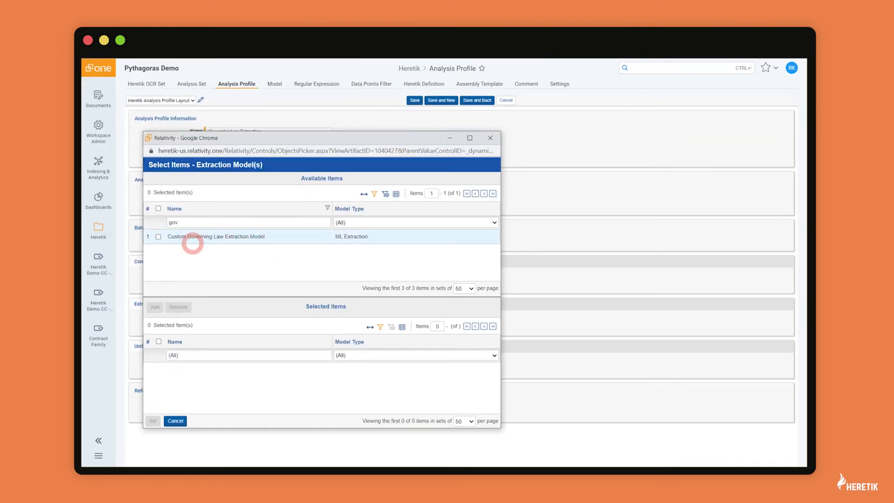
pyautogui.click(159, 237)
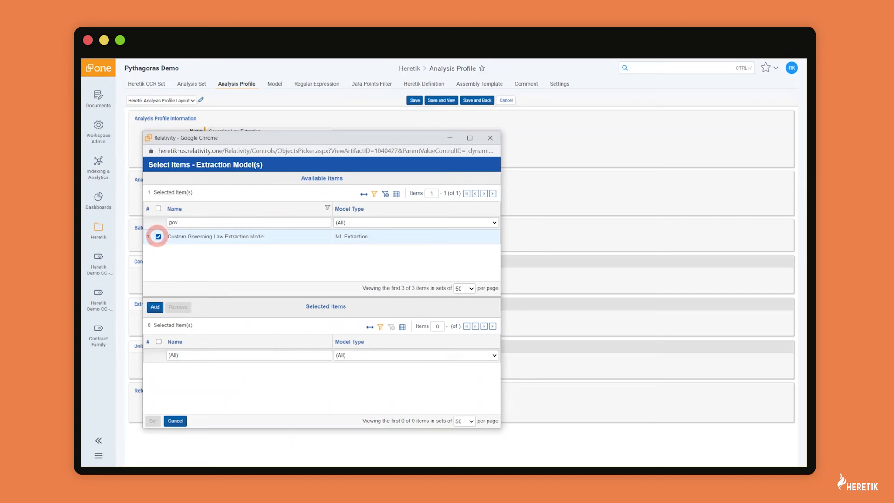
pyautogui.click(155, 307)
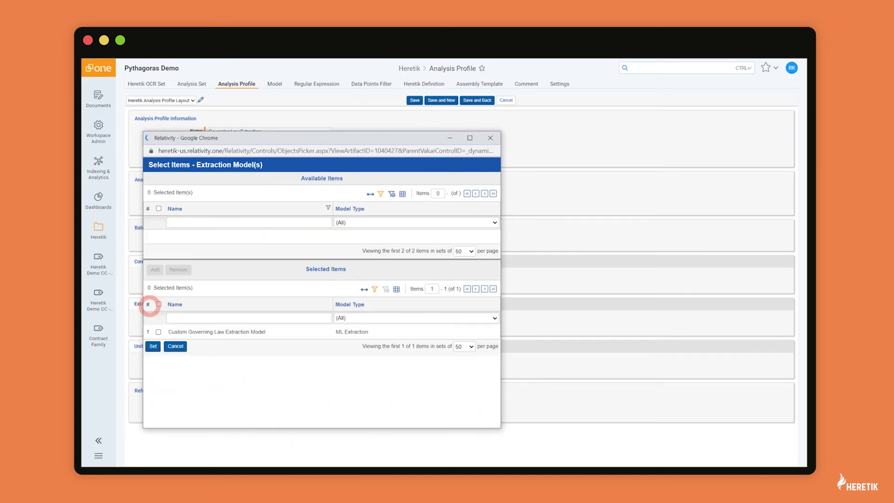
pyautogui.click(152, 421)
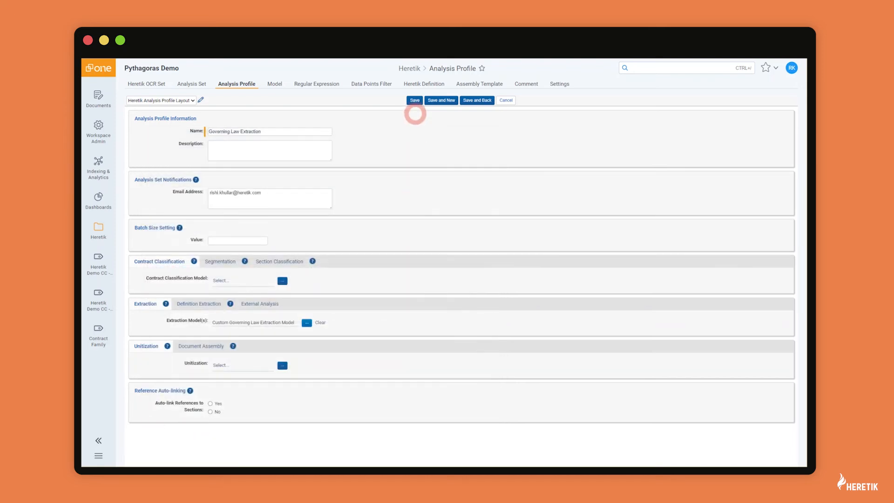
pyautogui.click(414, 100)
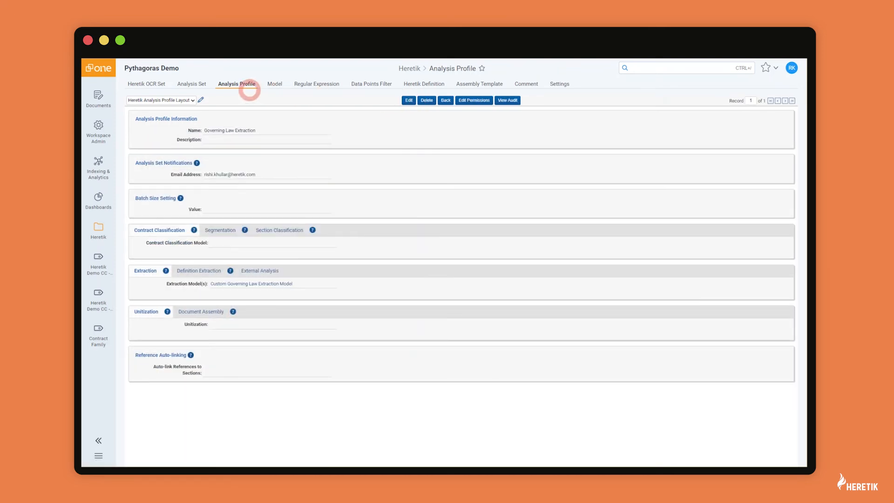
pyautogui.click(198, 83)
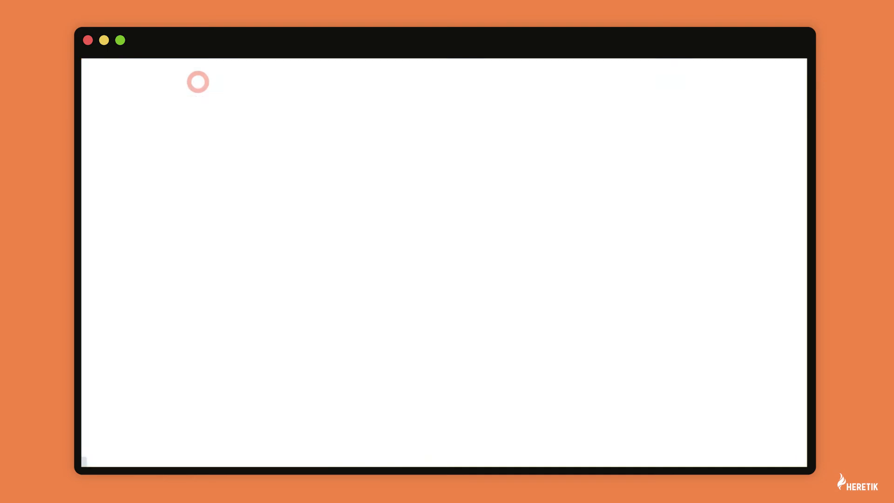
# Create an analysis set named 'Governing Law Extraction' using the Governing Law Extraction profile.
pyautogui.click(181, 100)
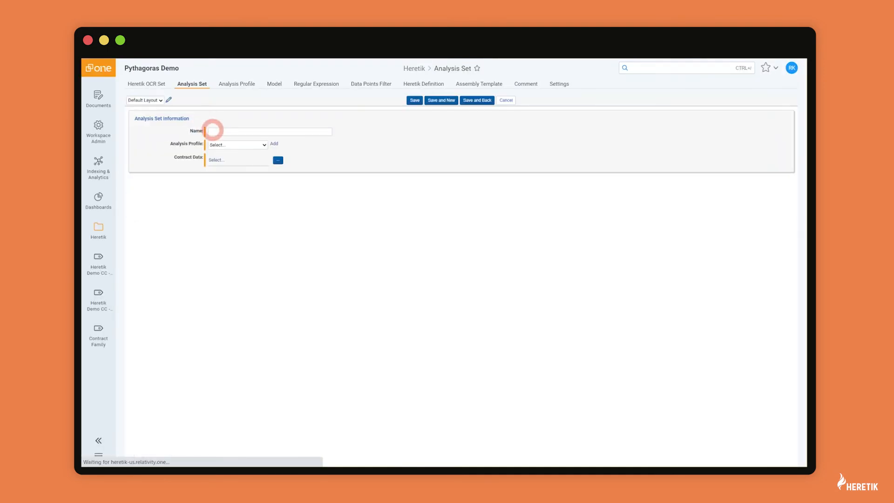
pyautogui.click(216, 130)
pyautogui.write('Governing Law Extraction')
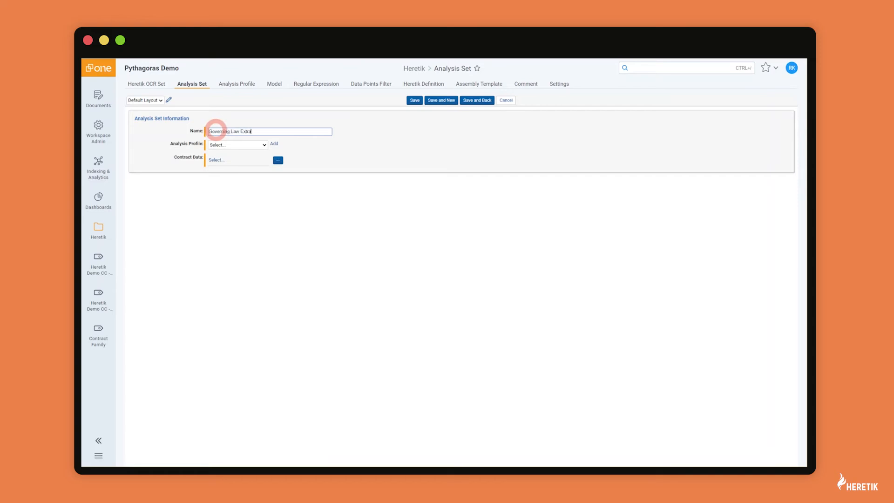
pyautogui.click(226, 146)
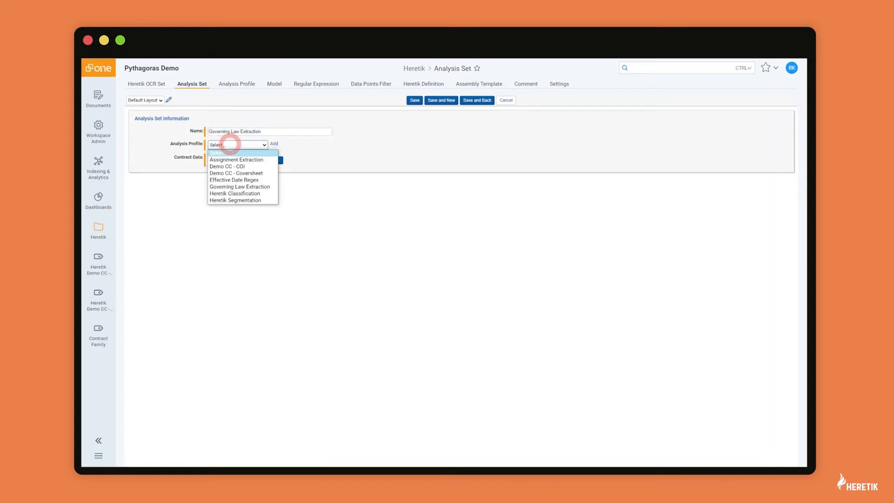
pyautogui.click(231, 186)
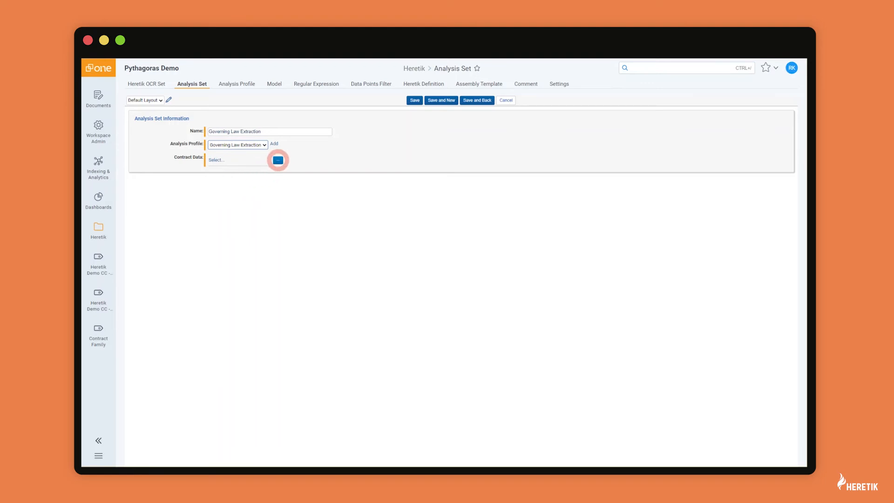
# Set Governing Law Backlog as the contract data, save the analysis set, and start the analysis.
pyautogui.click(278, 160)
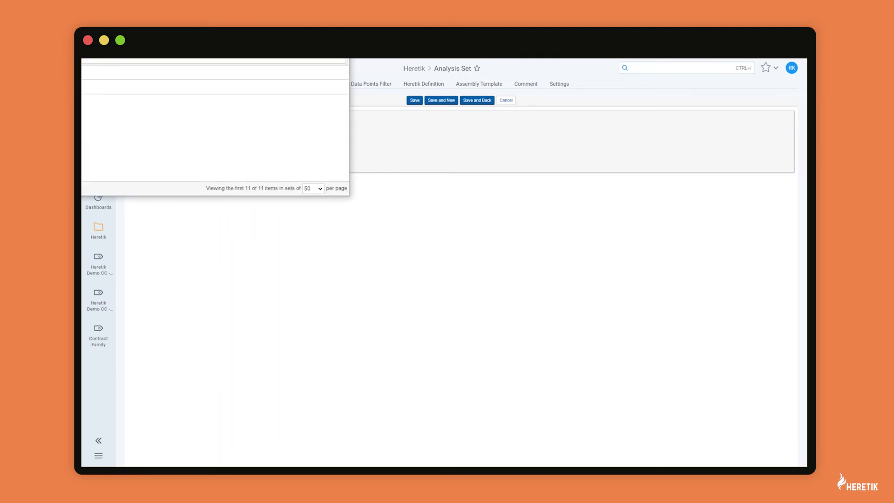
pyautogui.click(315, 96)
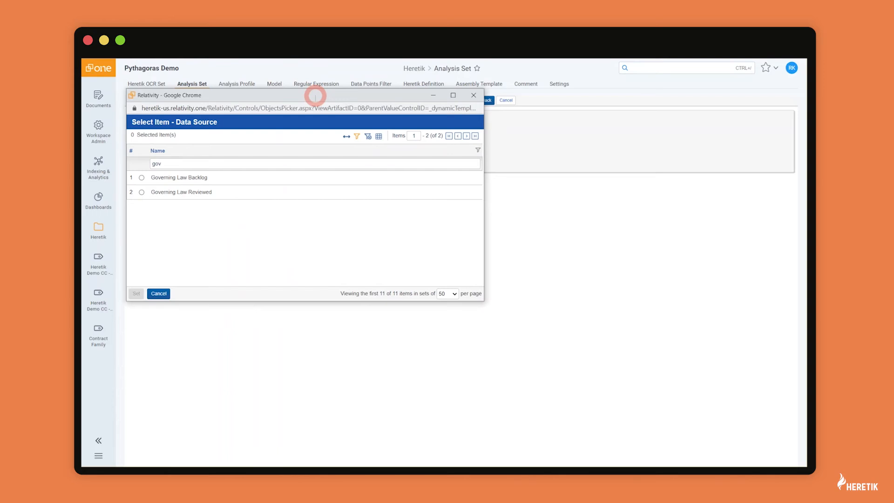
pyautogui.click(142, 177)
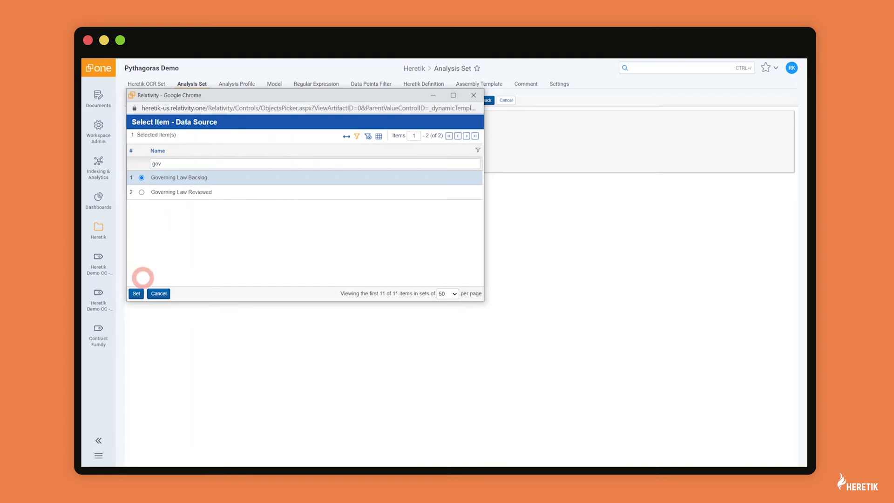
pyautogui.click(137, 293)
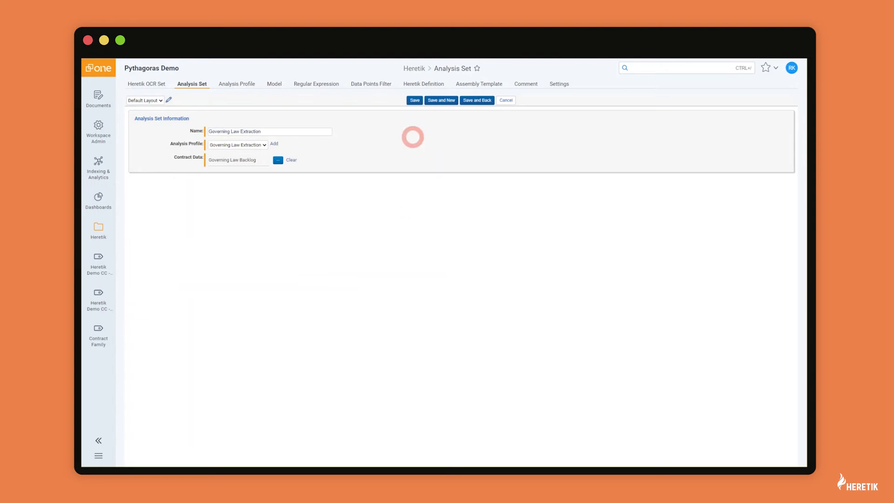
pyautogui.click(412, 100)
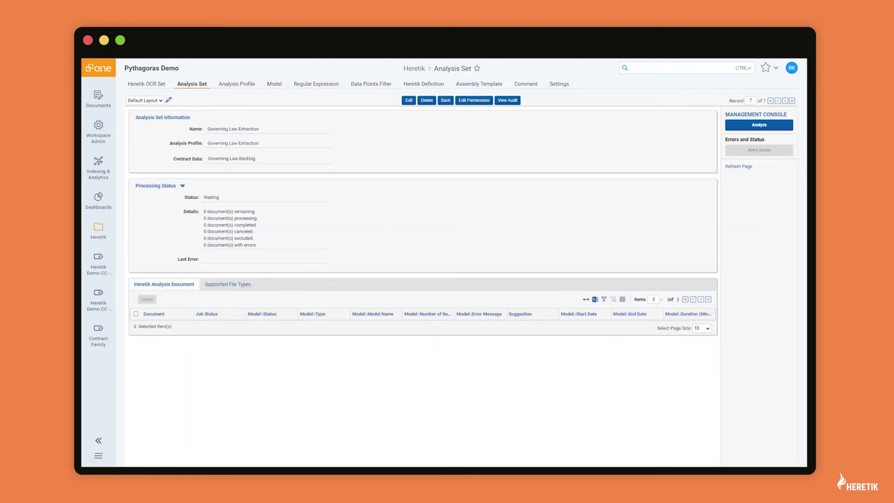
pyautogui.click(752, 124)
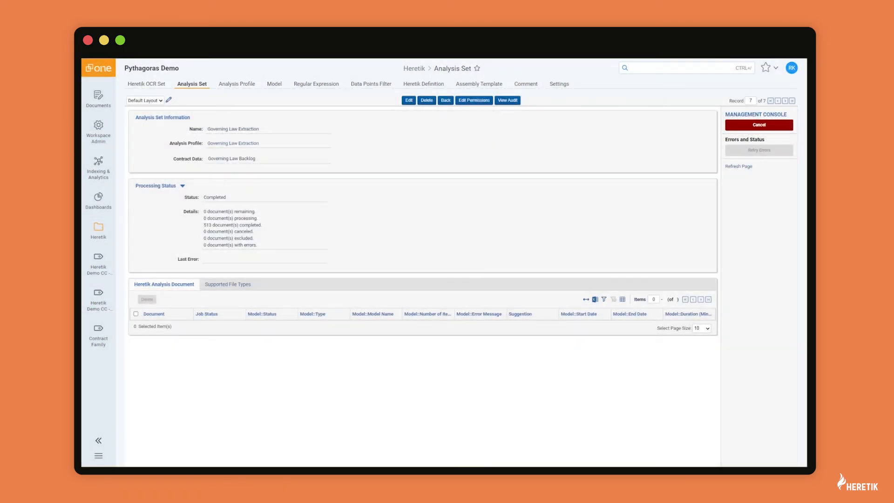
# Refresh until the analysis of 513 documents shows Completed, then go to Documents.
pyautogui.click(739, 167)
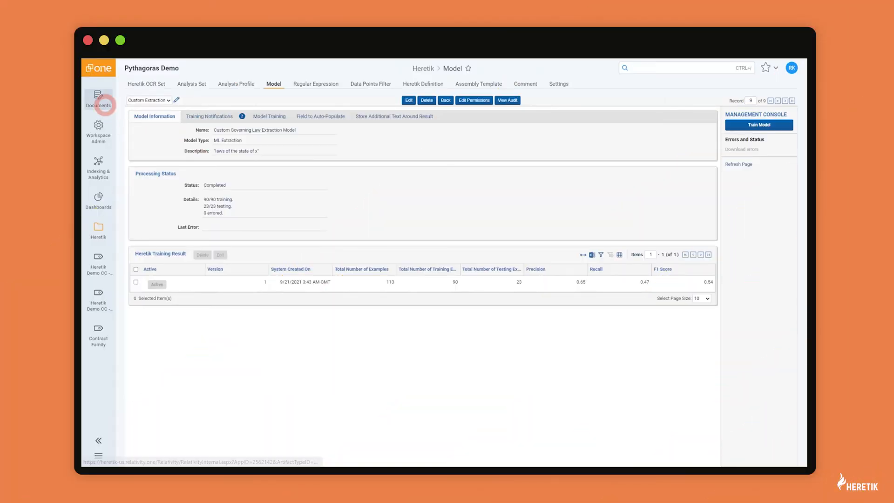
pyautogui.click(97, 100)
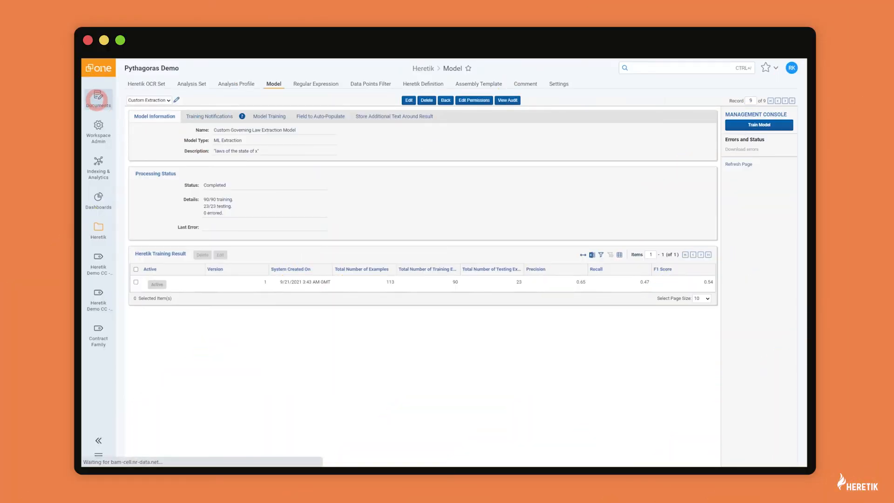
# Scroll the Governing Law Backlog extractions and open document 179 with its overlong Minnesota value.
pyautogui.click(198, 186)
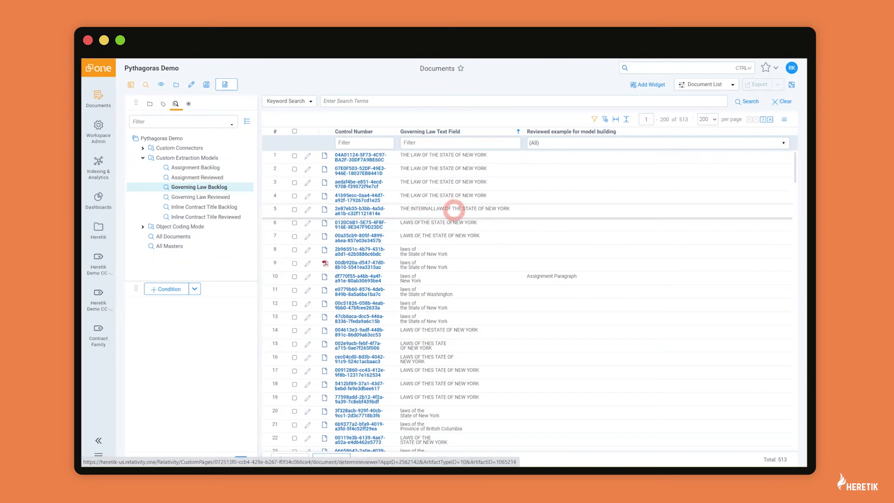
pyautogui.scroll(-3, 454, 209)
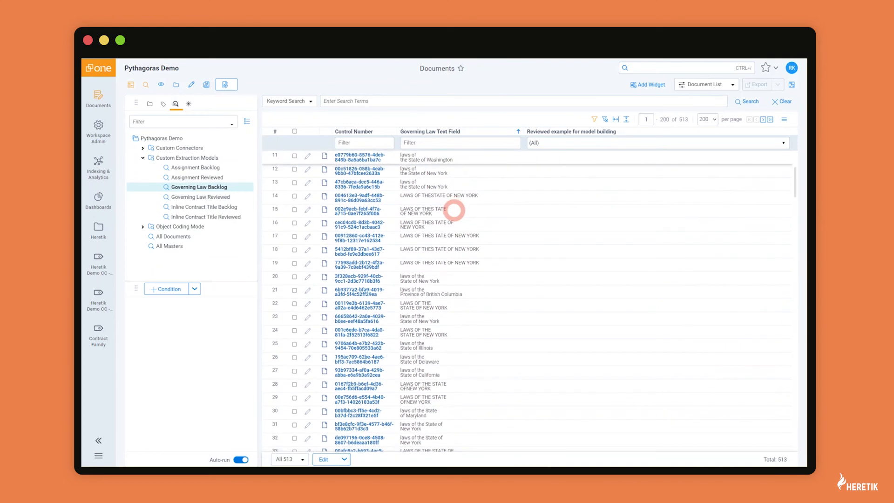
pyautogui.scroll(-1, 454, 211)
pyautogui.scroll(-4, 454, 210)
pyautogui.scroll(-6, 453, 211)
pyautogui.scroll(-9, 454, 211)
pyautogui.scroll(-10, 453, 211)
pyautogui.scroll(-11, 454, 209)
pyautogui.scroll(-5, 453, 210)
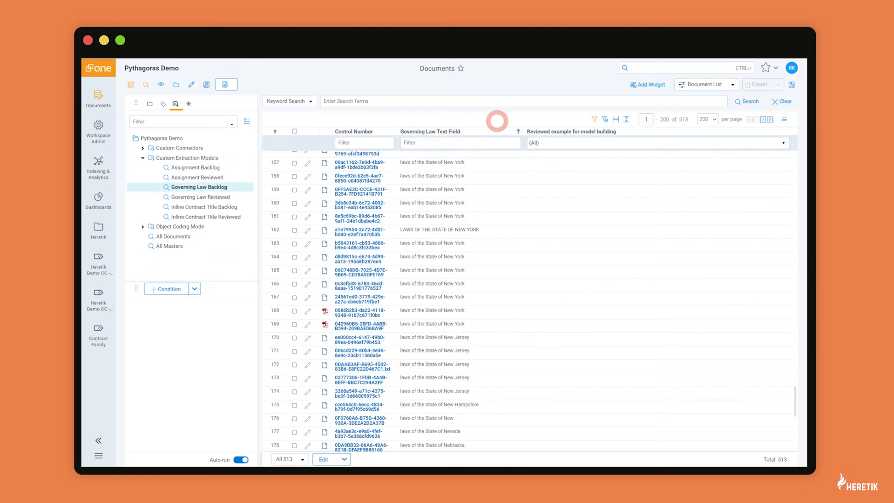
pyautogui.scroll(-3, 479, 282)
pyautogui.scroll(-8, 480, 282)
pyautogui.scroll(5, 479, 282)
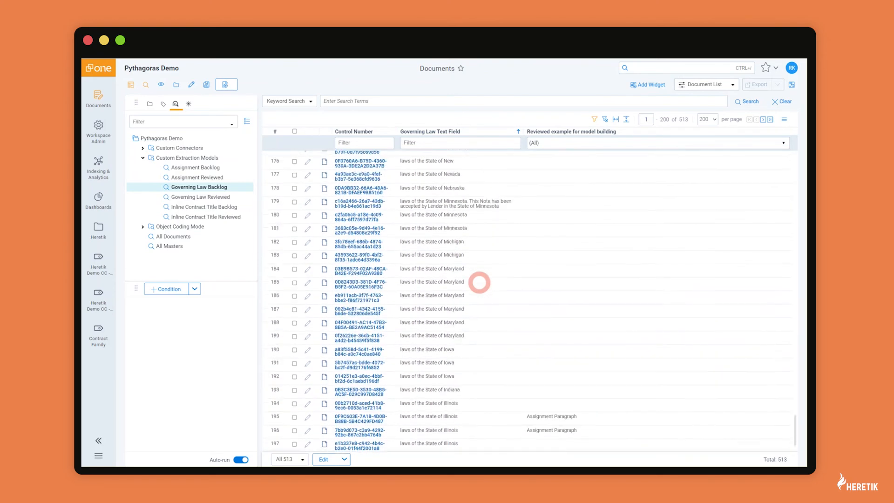
pyautogui.scroll(-3, 480, 281)
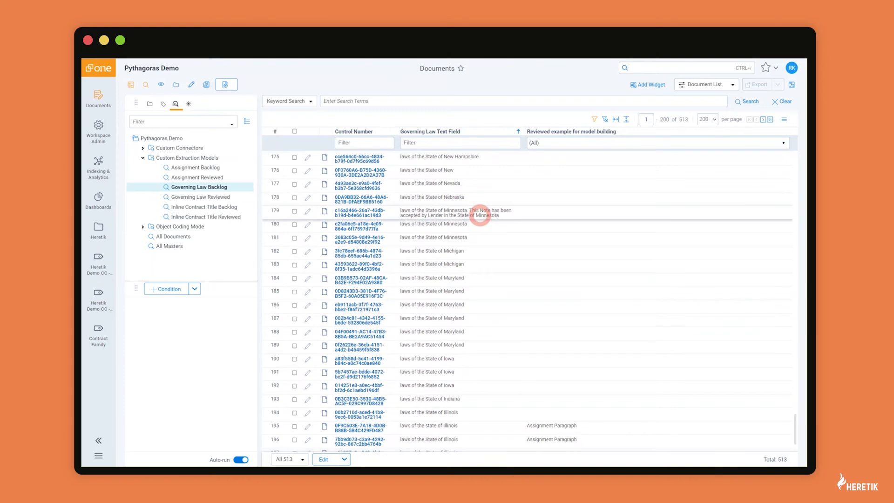
pyautogui.click(359, 212)
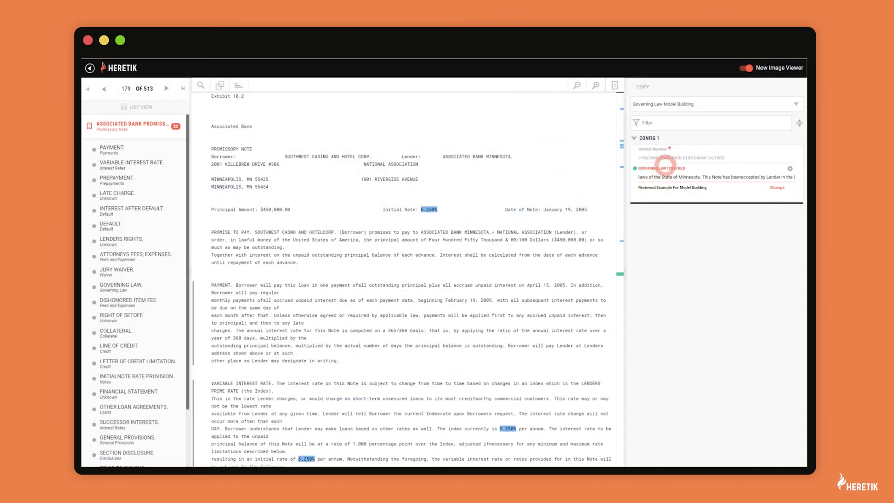
# Replace document 179's wrong governing law value with 'laws of the State of Minnesota' in Governing Law Text Field.
pyautogui.click(666, 170)
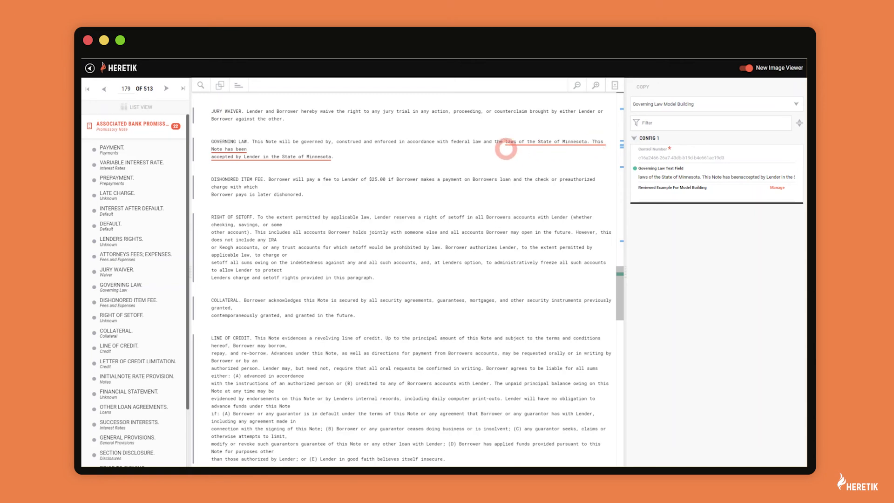
pyautogui.click(790, 169)
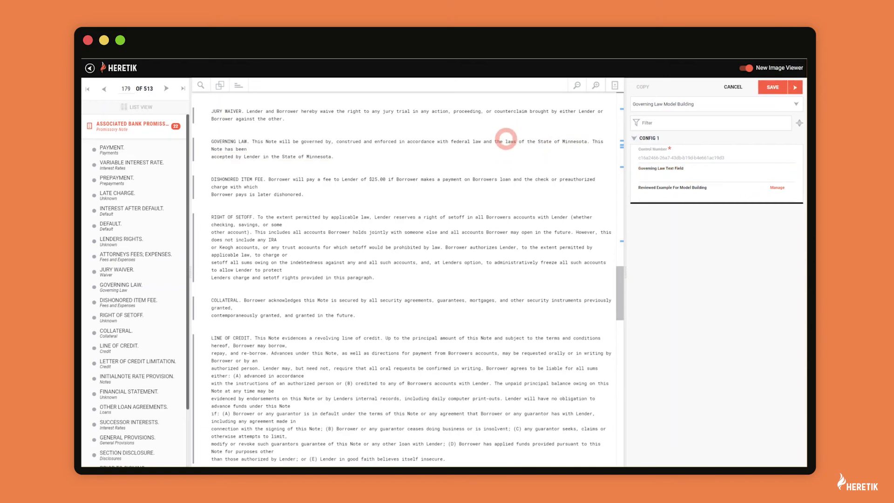
pyautogui.moveTo(506, 141); pyautogui.dragTo(586, 143)
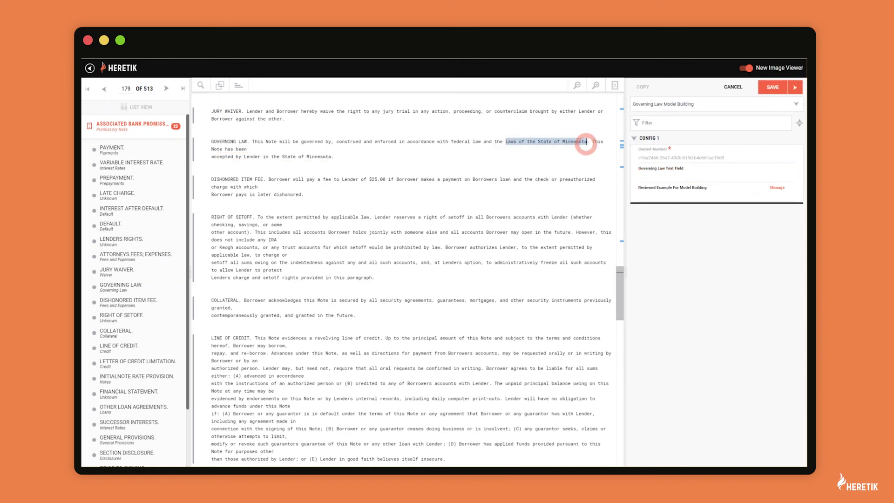
pyautogui.click(601, 149)
pyautogui.click(648, 176)
# Tag the document as a Governing Law Phrase example, save it, and return to the document list.
pyautogui.click(650, 194)
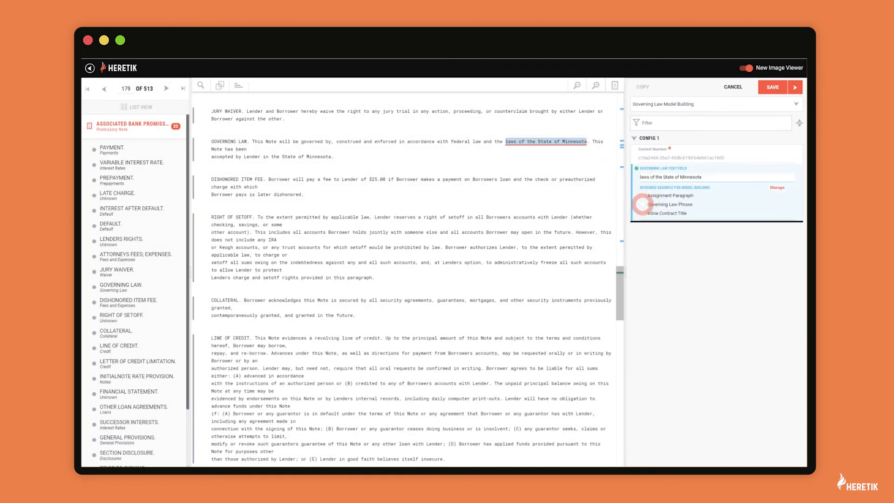
pyautogui.click(642, 204)
pyautogui.click(769, 87)
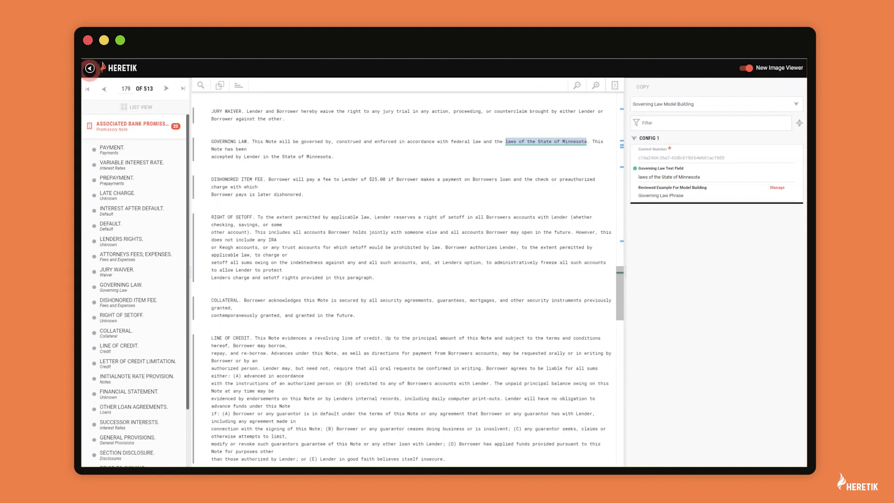
pyautogui.click(90, 68)
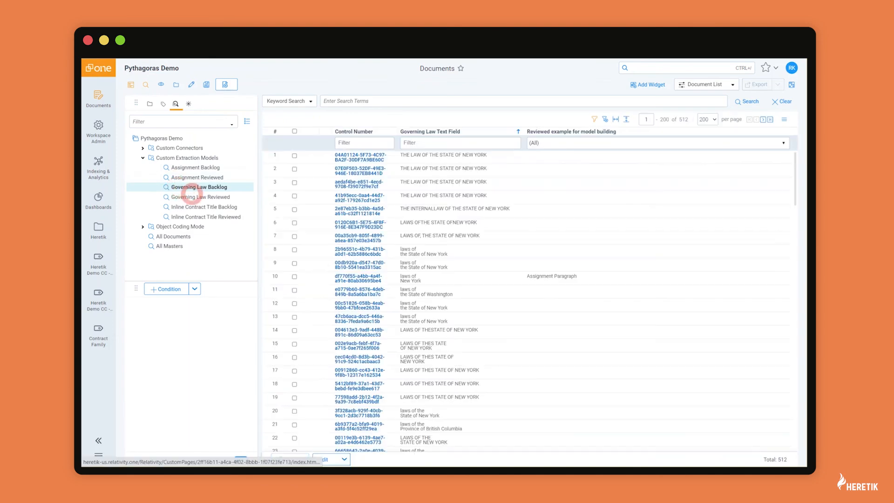
# Confirm Governing Law Reviewed holds 114 examples and check the Custom Governing Law Extraction Model's training source.
pyautogui.click(192, 196)
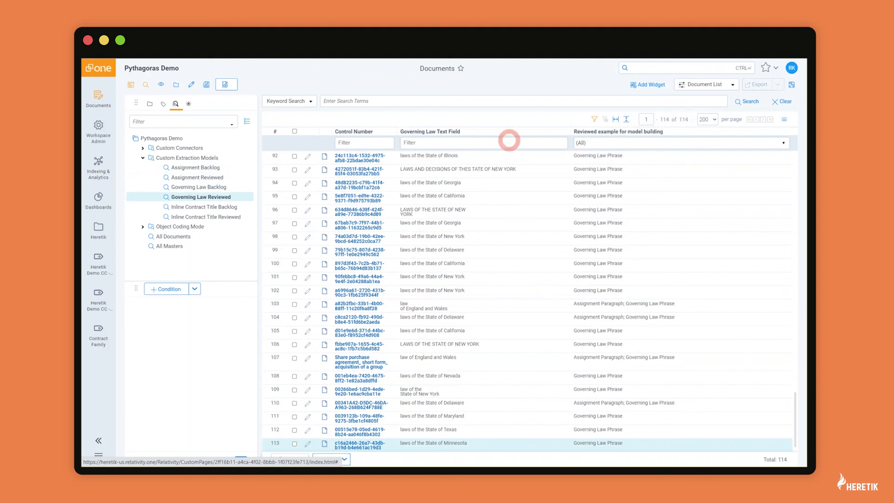
pyautogui.moveTo(97, 226)
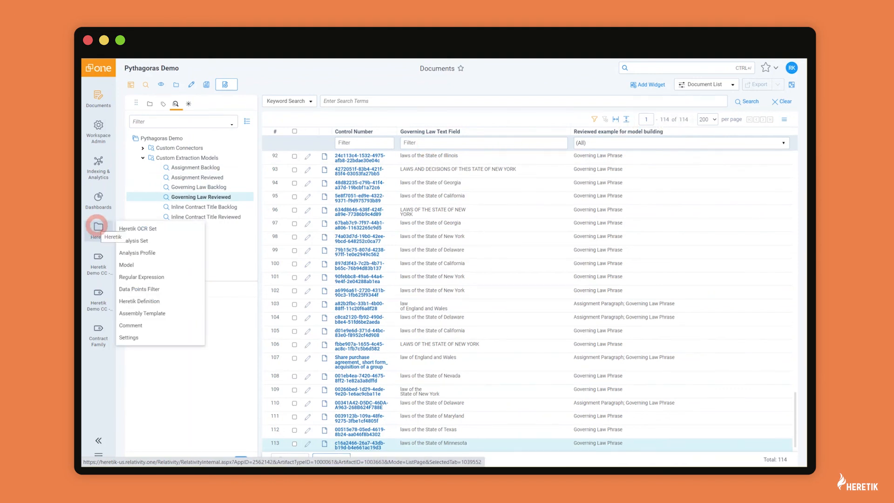
pyautogui.click(124, 264)
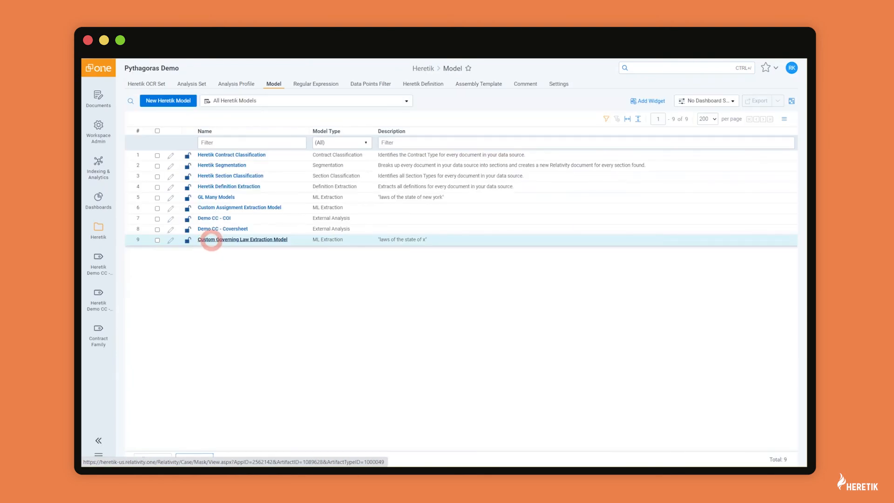
pyautogui.click(211, 240)
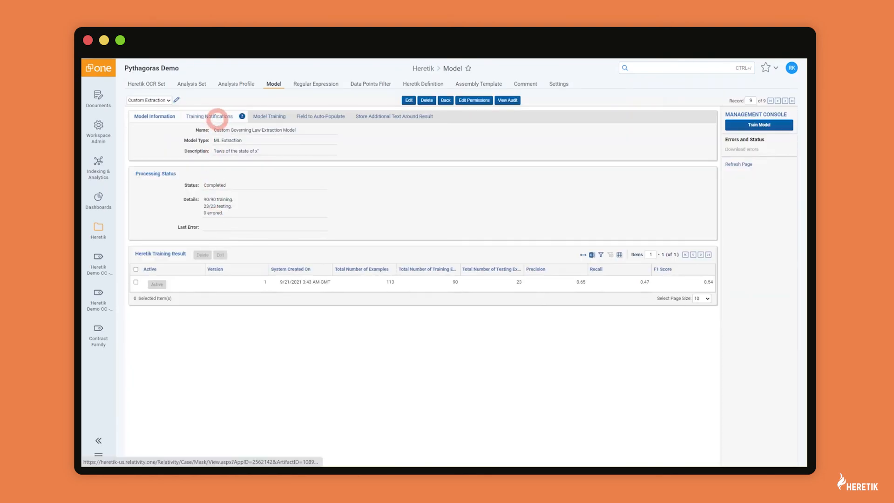
pyautogui.click(269, 116)
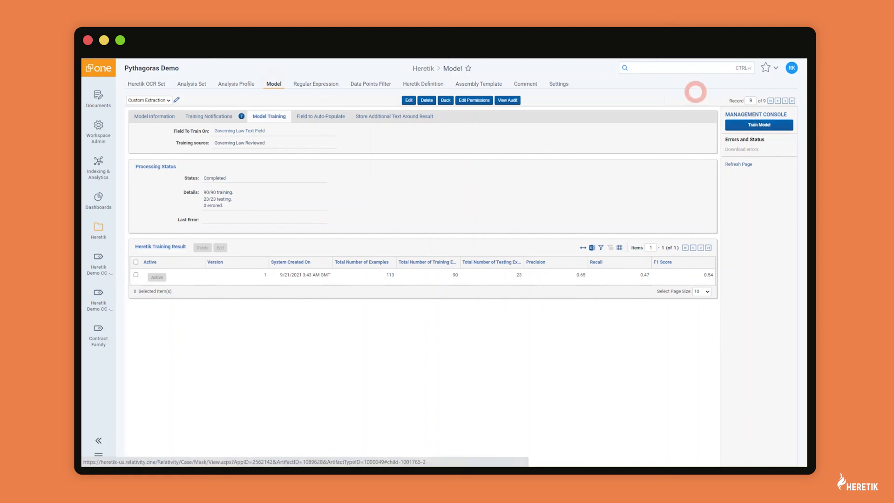
pyautogui.click(272, 84)
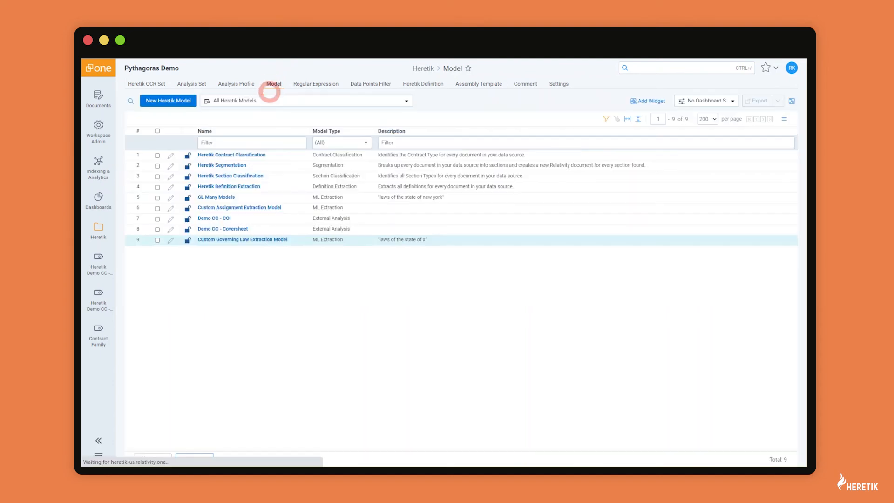
# Compare GL Many Models' seven versions' precision, recall and F1, then activate version 5.
pyautogui.click(218, 196)
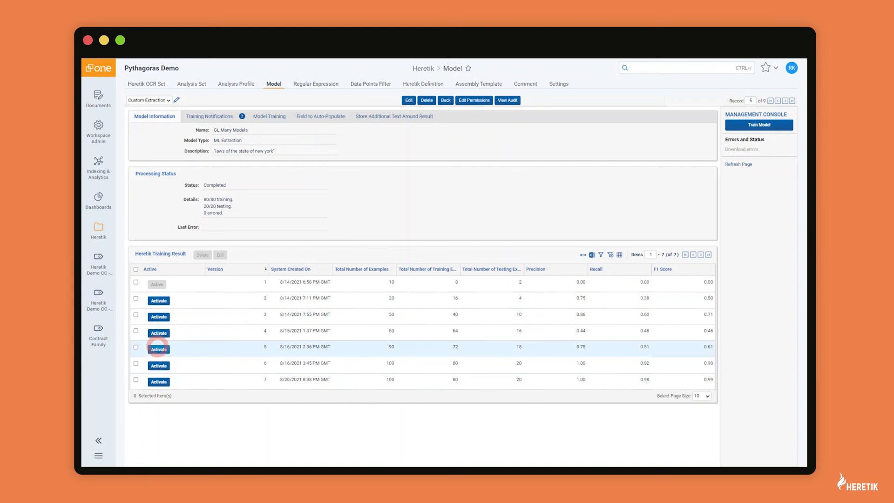
pyautogui.click(158, 349)
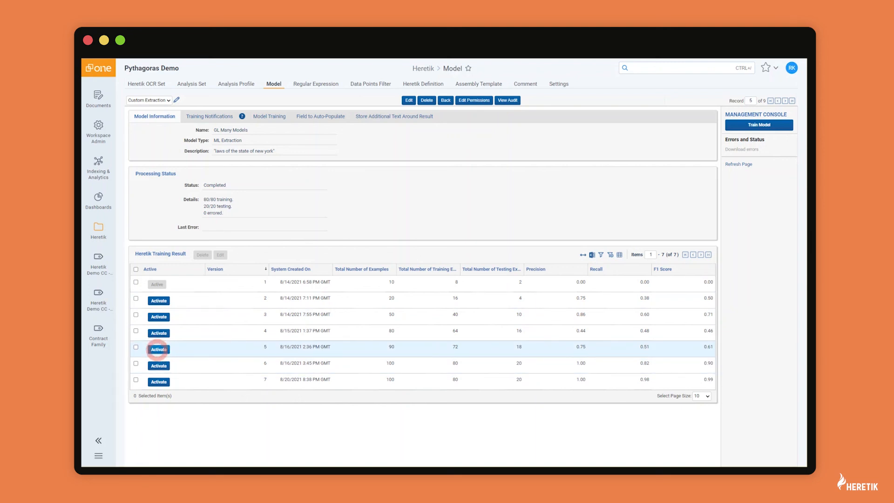